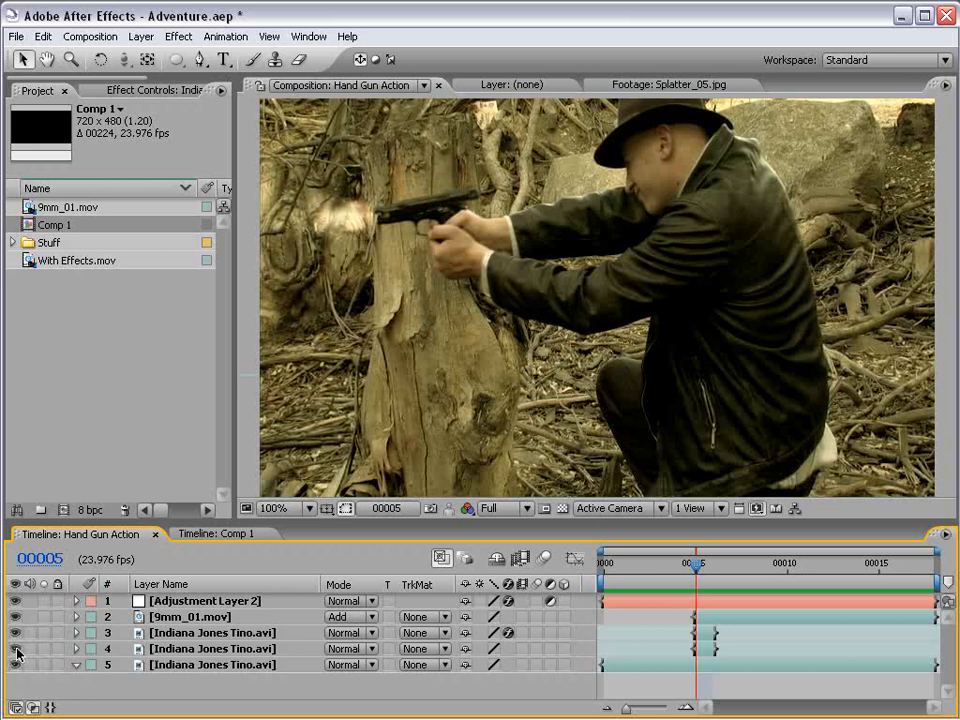
Step frame by frame through the finished Hand Gun Action composition to examine the muzzle flash, slide movement and recoil.
key("Page_Down")
key("Page_Down")
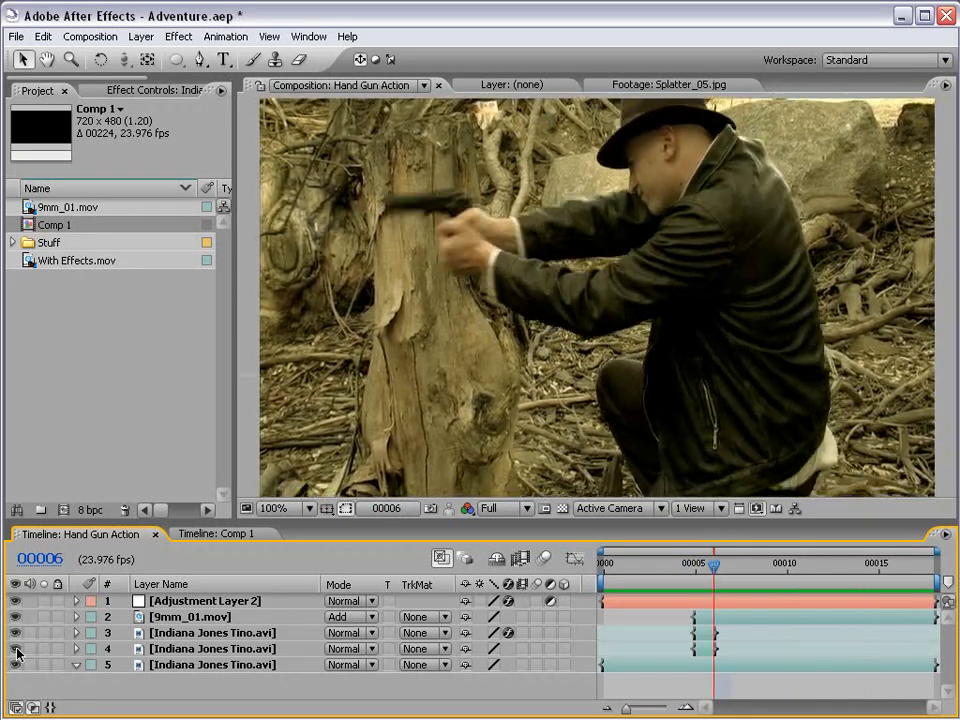
key("Page_Up")
key("Page_Up")
key("Page_Up")
key("Page_Up")
key("Page_Up")
key("Page_Down")
key("Page_Down")
key("Page_Down")
key("Page_Down")
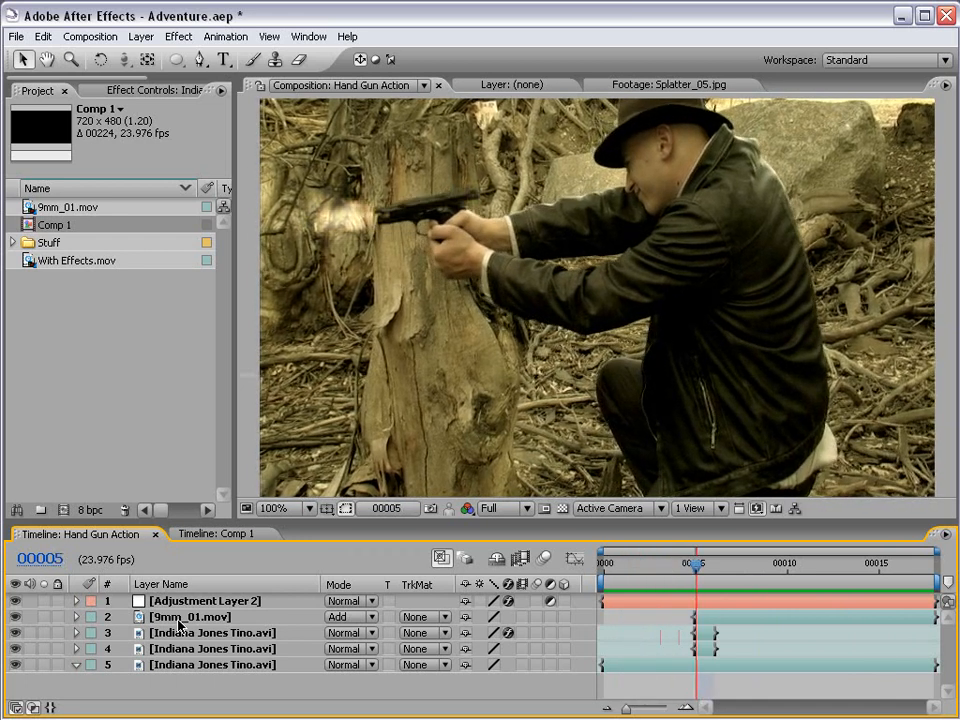
key("Page_Down")
key("Page_Down")
key("Page_Down")
key("Page_Down")
key("Page_Down")
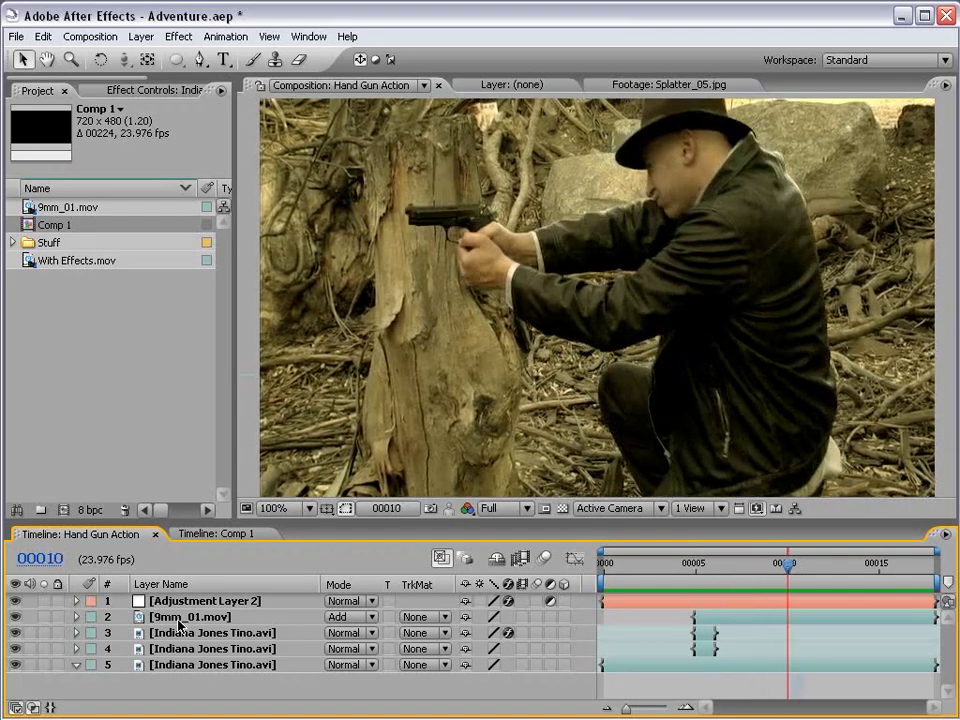
key("Page_Down")
key("Page_Down")
key("Page_Down")
key("Page_Down")
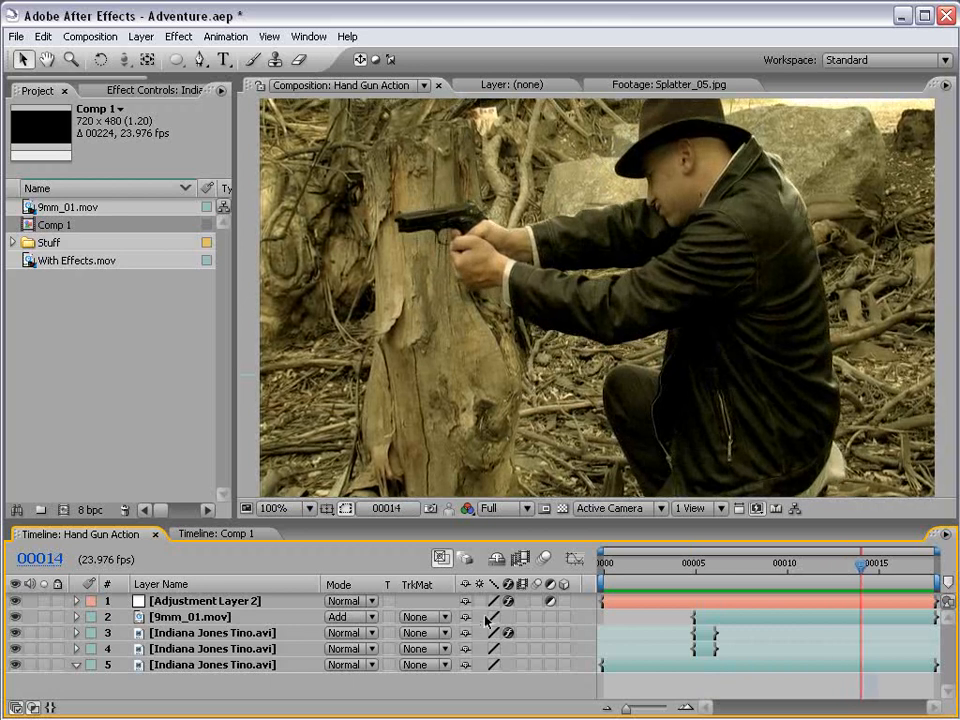
Play a preview of the Hand Gun Action composition from frame 0.
left_click_drag(638, 566, 600, 573)
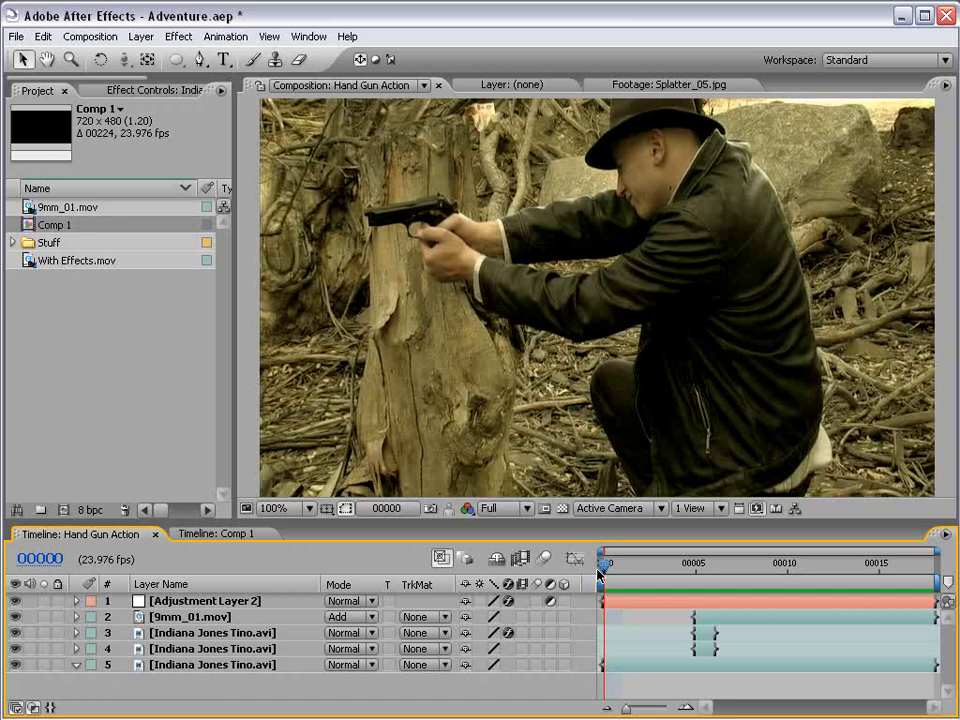
key("KP_0")
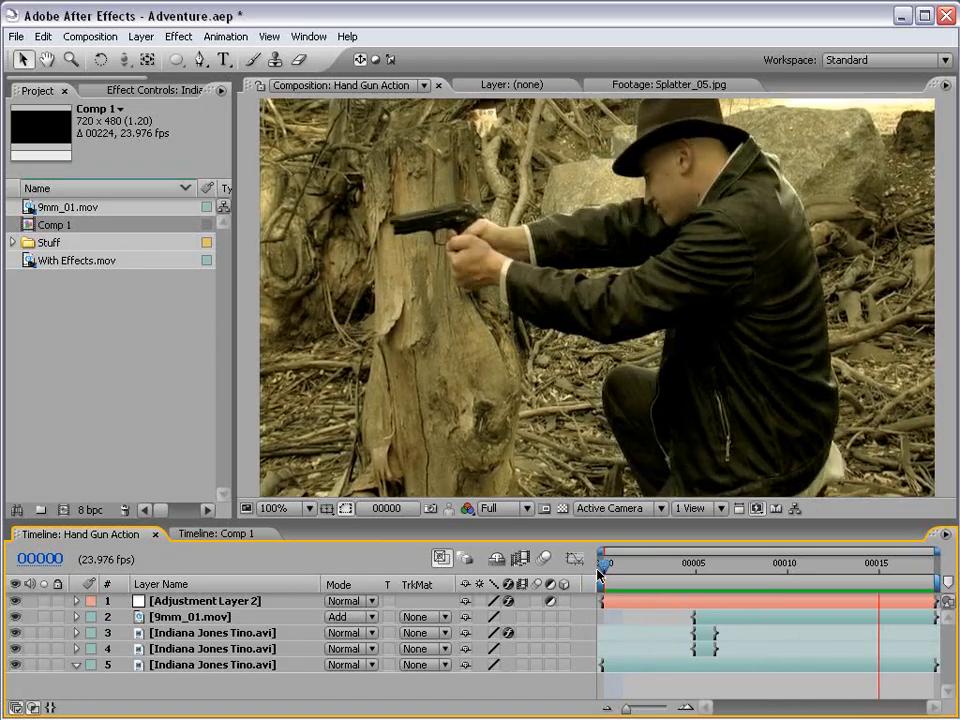
key("space")
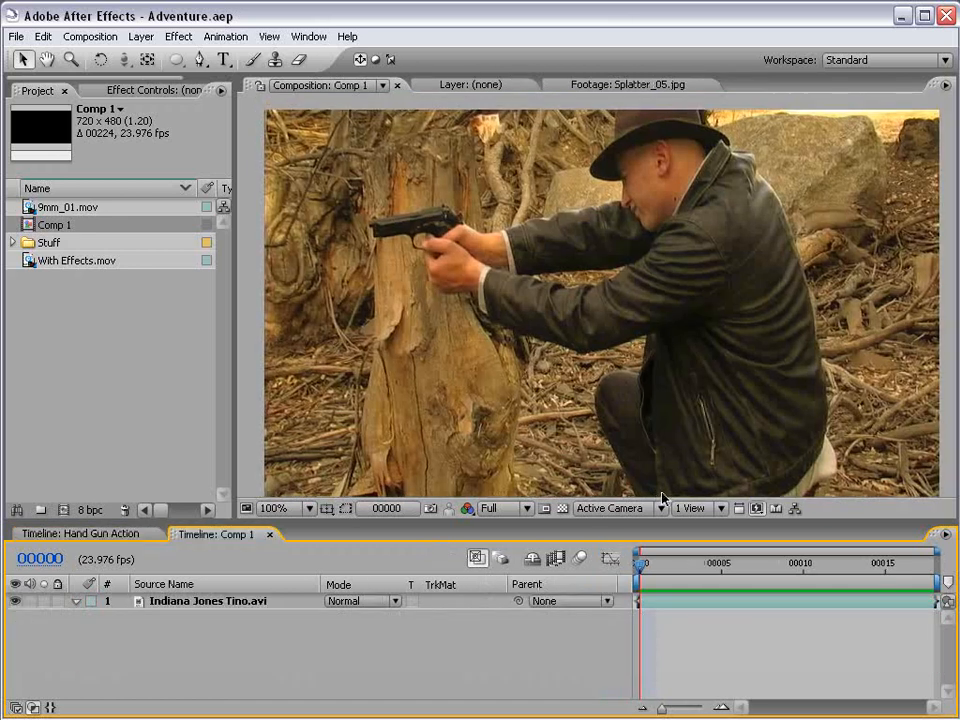
Go to frame 5 in Comp 1 and duplicate the Indiana Jones Tino.avi layer.
left_click_drag(648, 571, 739, 571)
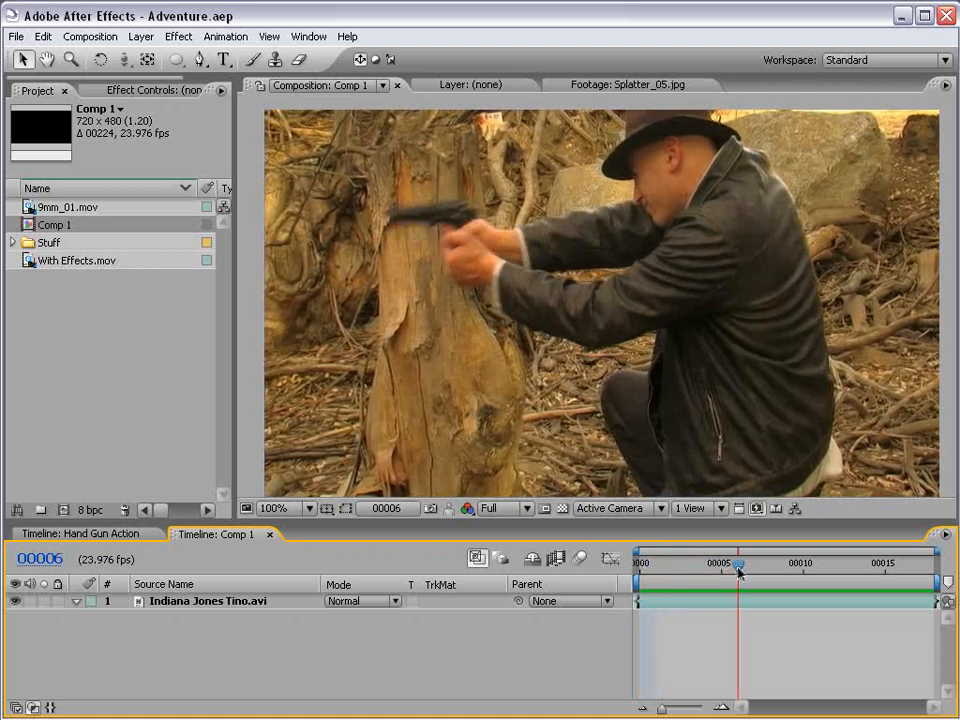
key("Page_Up")
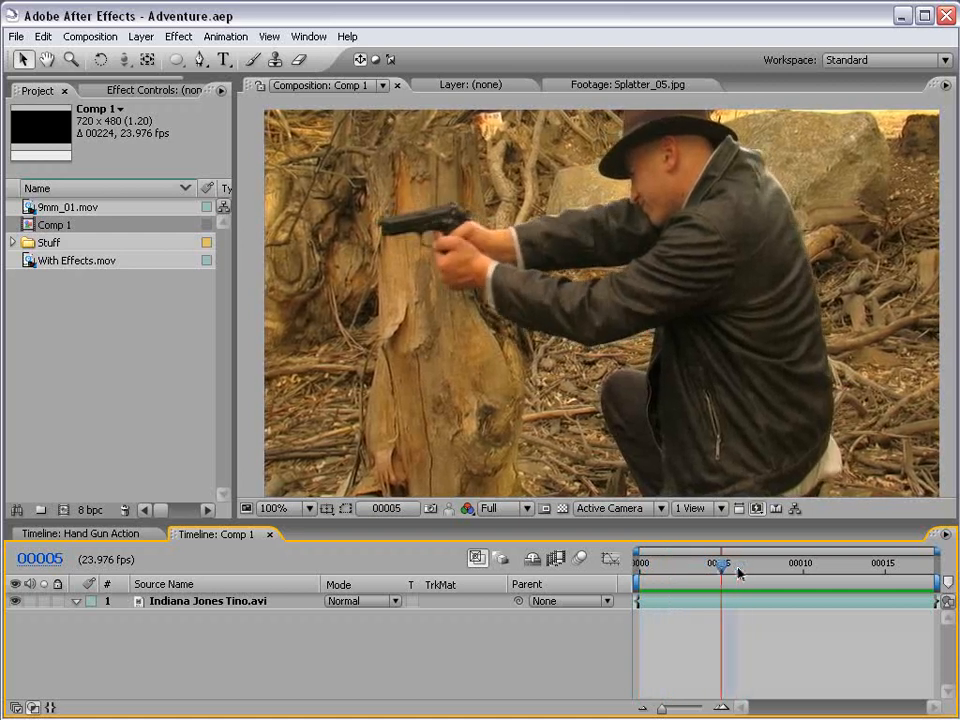
left_click(725, 601)
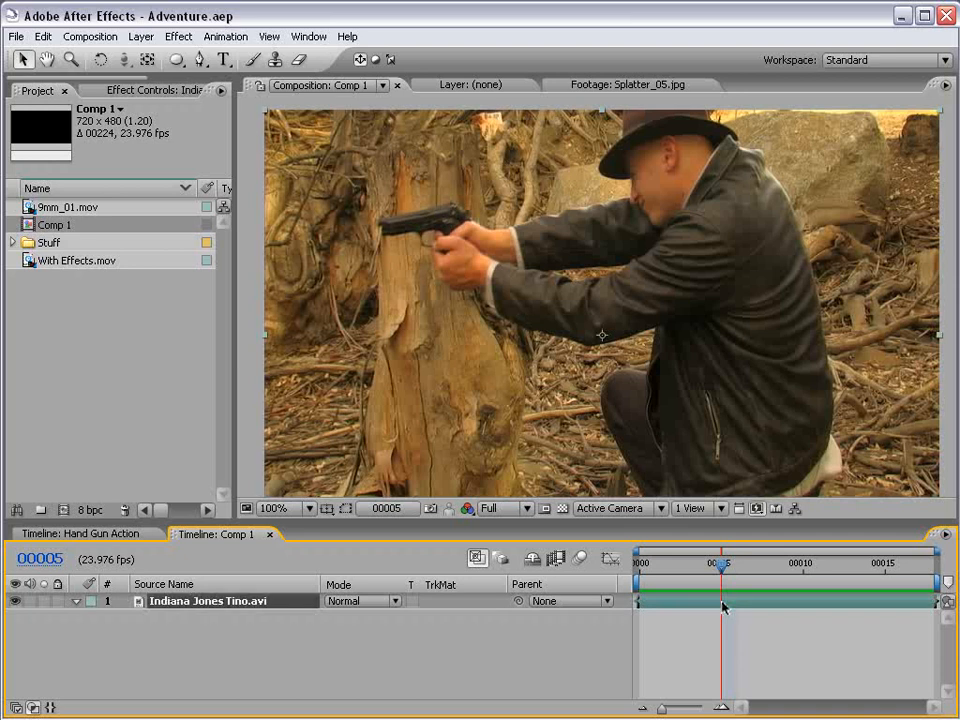
key("ctrl+d")
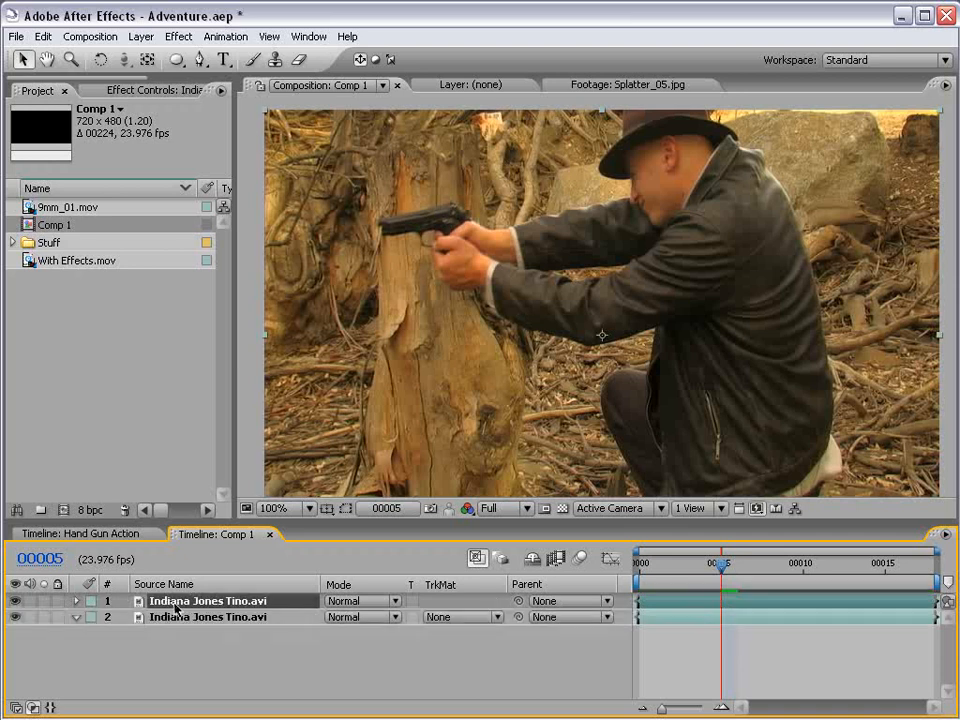
key("ctrl+z")
left_click(43, 36)
left_click(62, 201)
Draw a closed five-point mask with the Pen tool around the gun's slide on the upper footage copy.
key("space")
left_click_drag(410, 251, 551, 345)
scroll(527, 316, "up", 1)
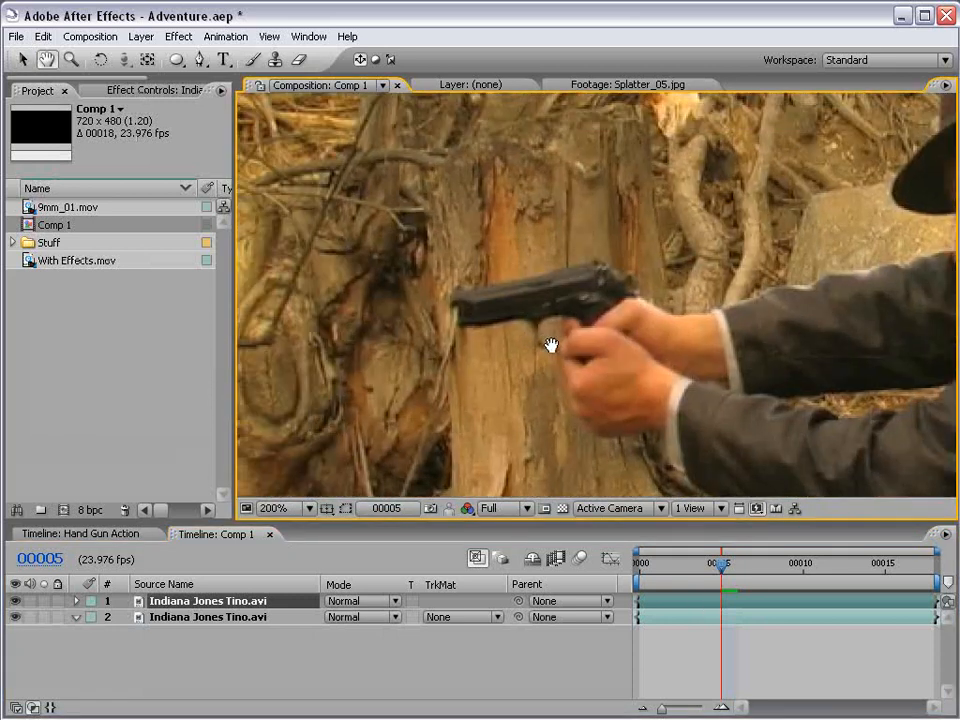
left_click(199, 59)
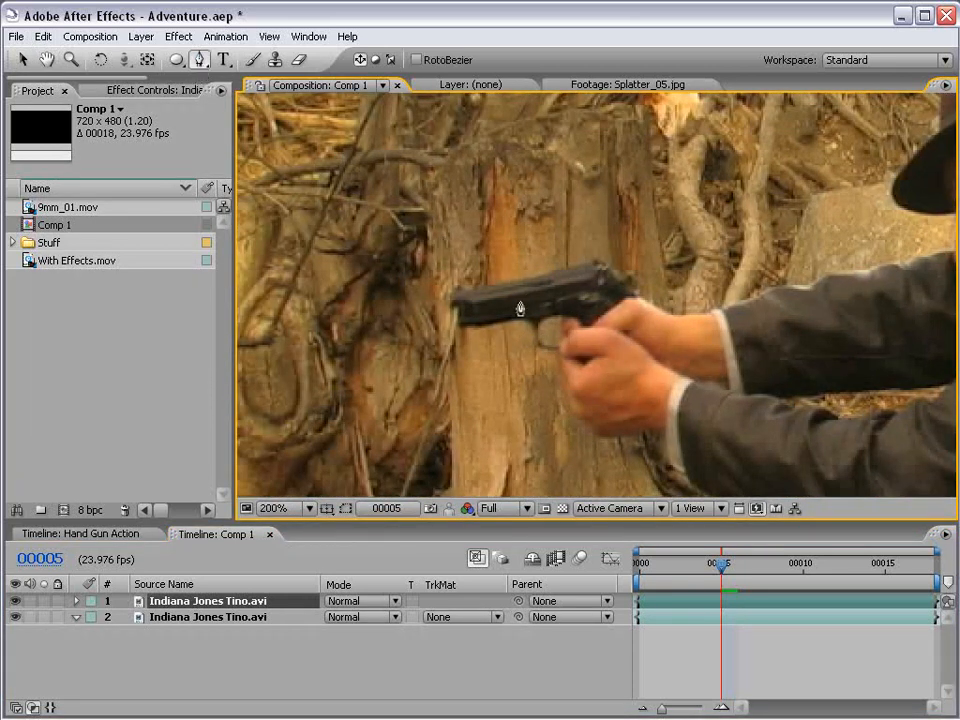
key("space")
scroll(578, 319, "up", 1)
left_click_drag(524, 312, 598, 319)
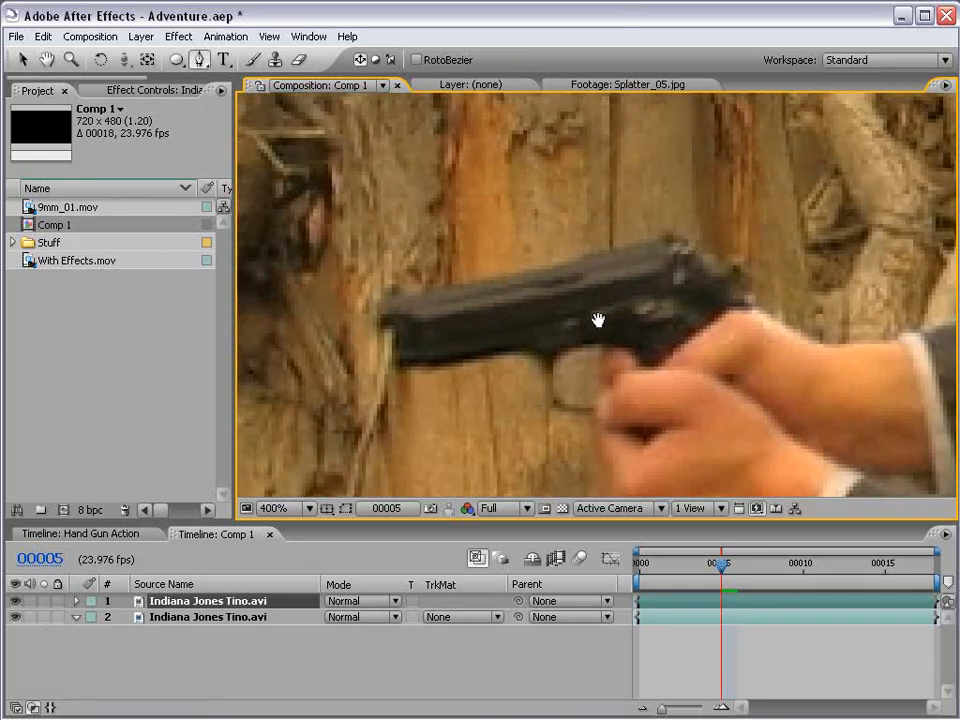
left_click(394, 300)
left_click(394, 346)
left_click(700, 276)
left_click(701, 257)
left_click(676, 231)
left_click(395, 301)
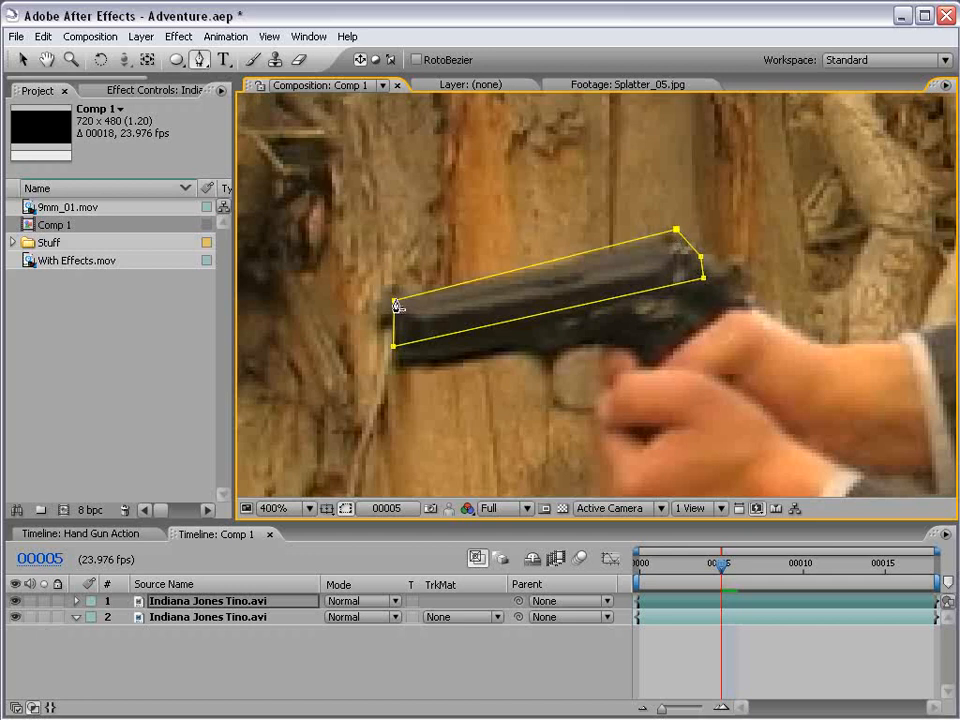
Lower the mask's top rear point slightly so it sits closer to the back of the slide.
left_click(702, 647)
left_click(701, 603)
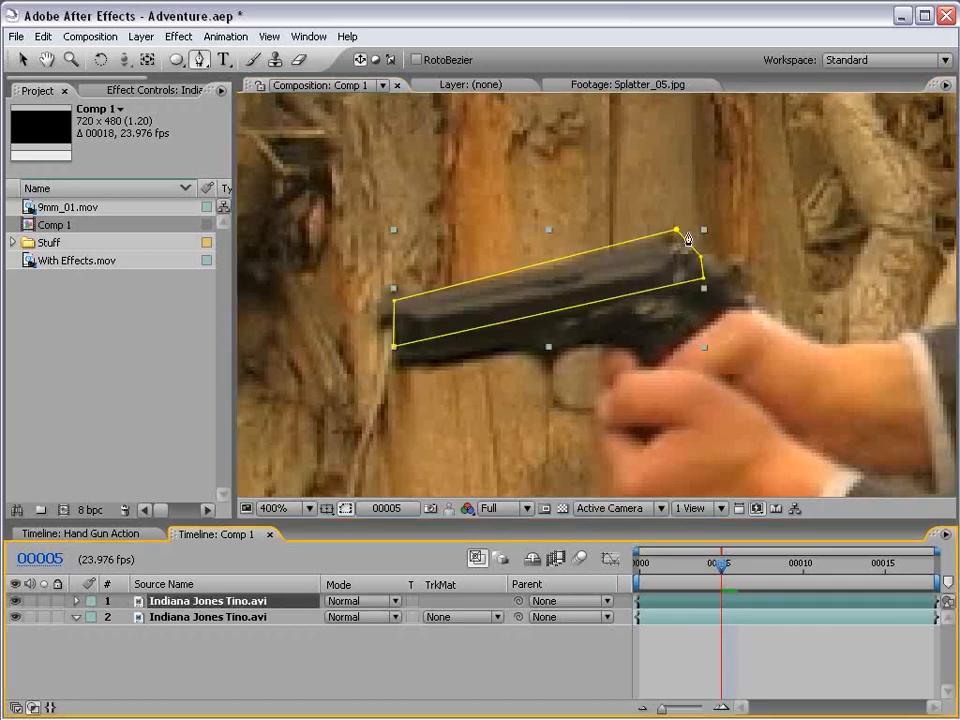
key("v")
left_click_drag(676, 230, 676, 234)
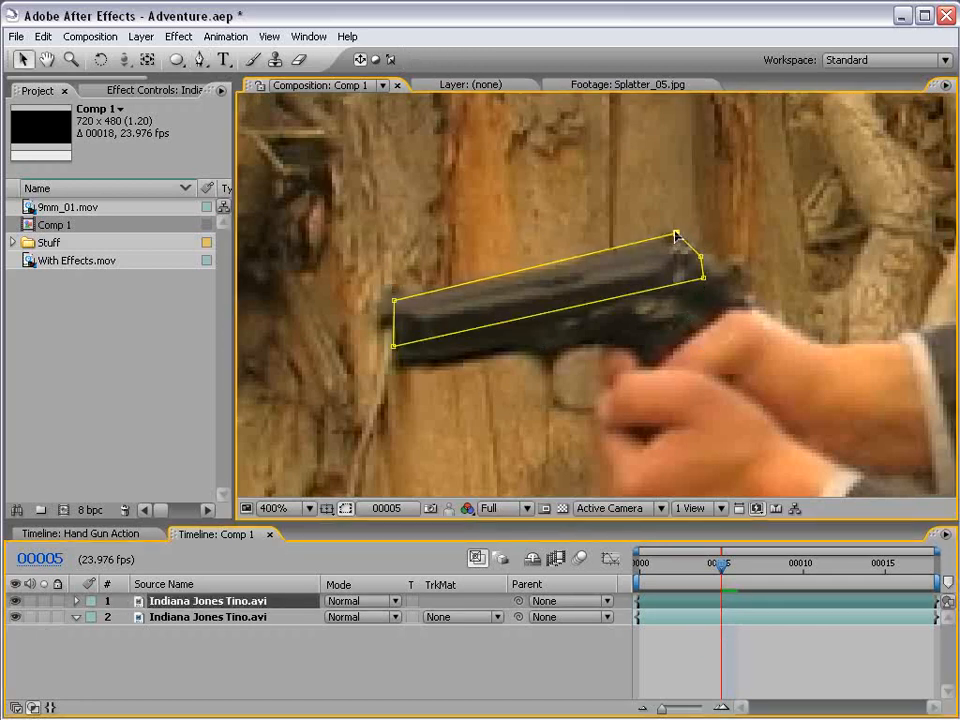
Trim the masked upper layer at both ends so it lasts only for frame 5.
left_click(706, 599)
left_click_drag(636, 601, 717, 601)
left_click_drag(940, 601, 722, 568)
left_click(785, 675)
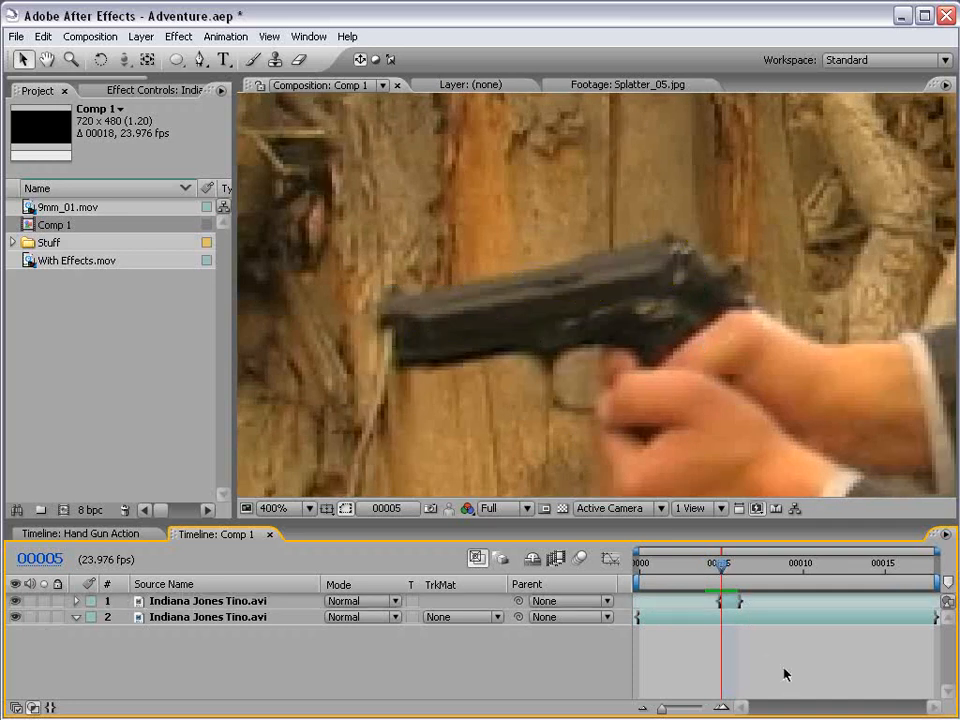
Hide the mask outlines and shift the masked slide copy backward along the top of the gun at frame 5.
left_click(731, 602)
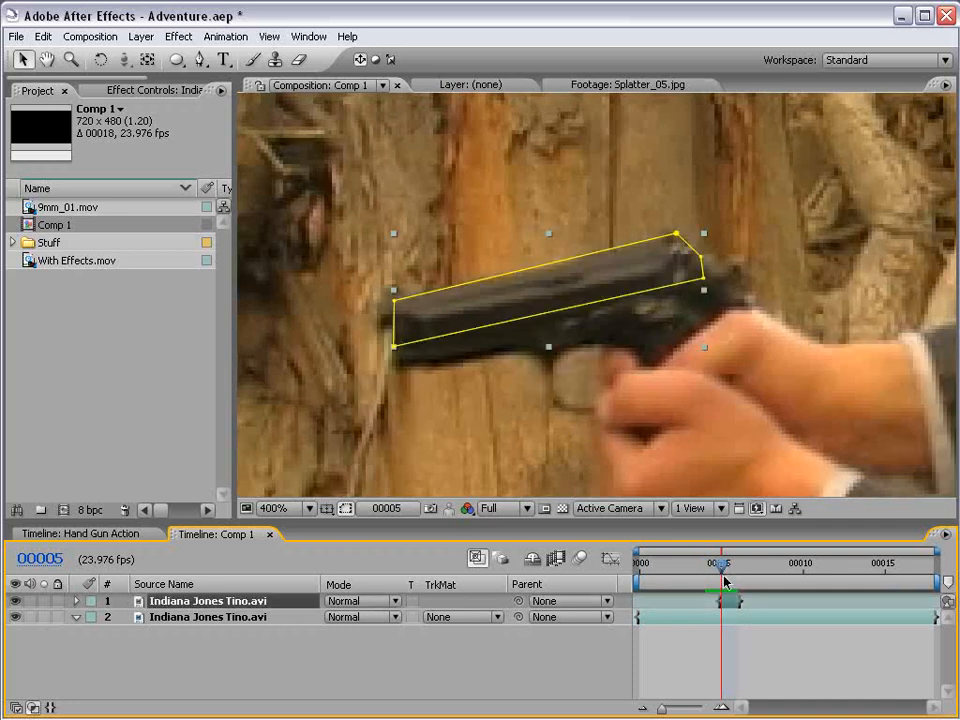
left_click(345, 509)
left_click(345, 509)
left_click(345, 509)
left_click_drag(490, 320, 563, 297)
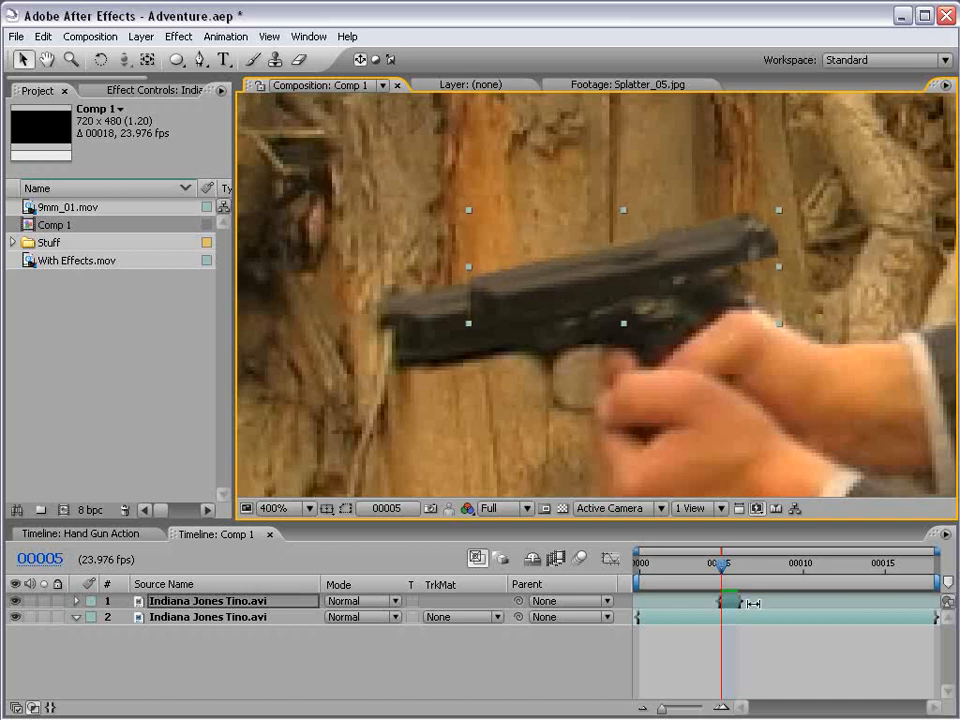
key("comma")
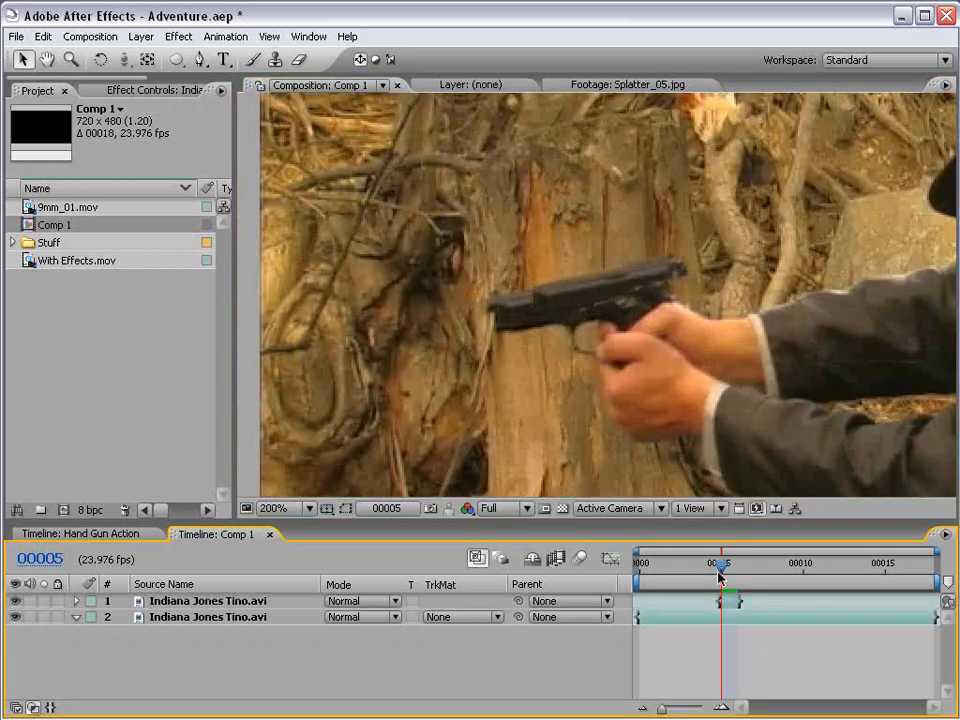
key("Page_Up")
key("Page_Down")
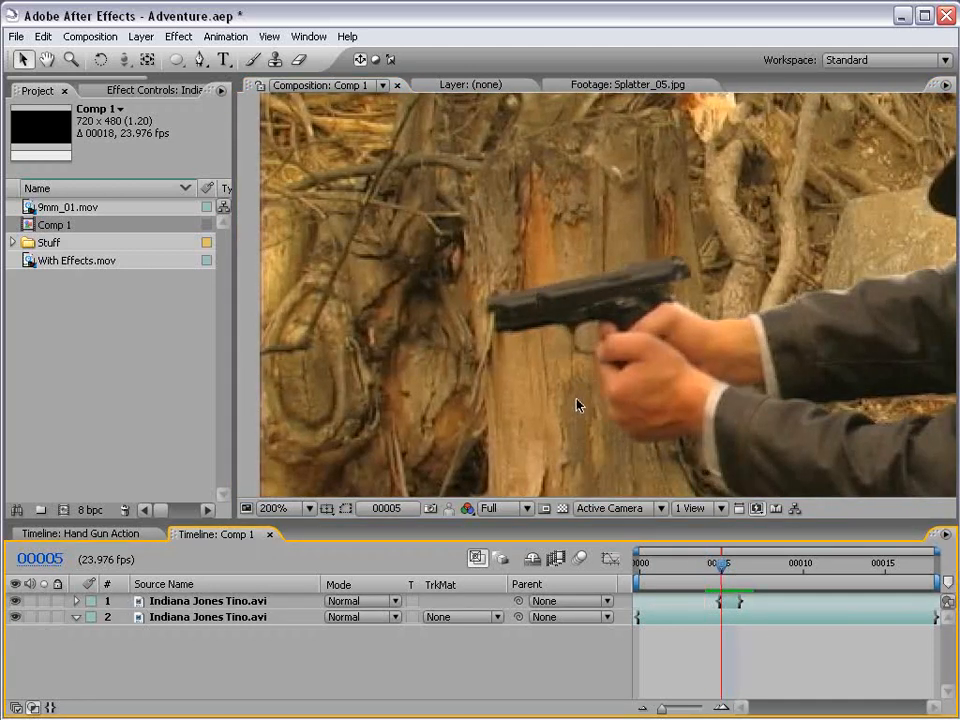
Apply Directional Blur to the masked slide layer and set its direction to -102° along the barrel.
left_click(606, 293)
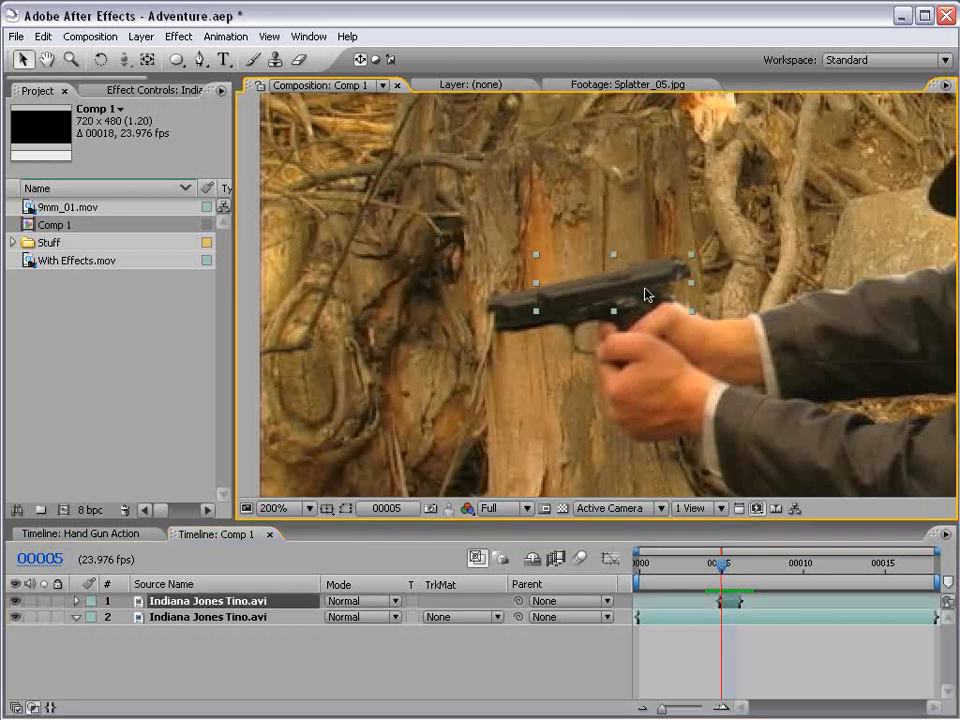
left_click(179, 37)
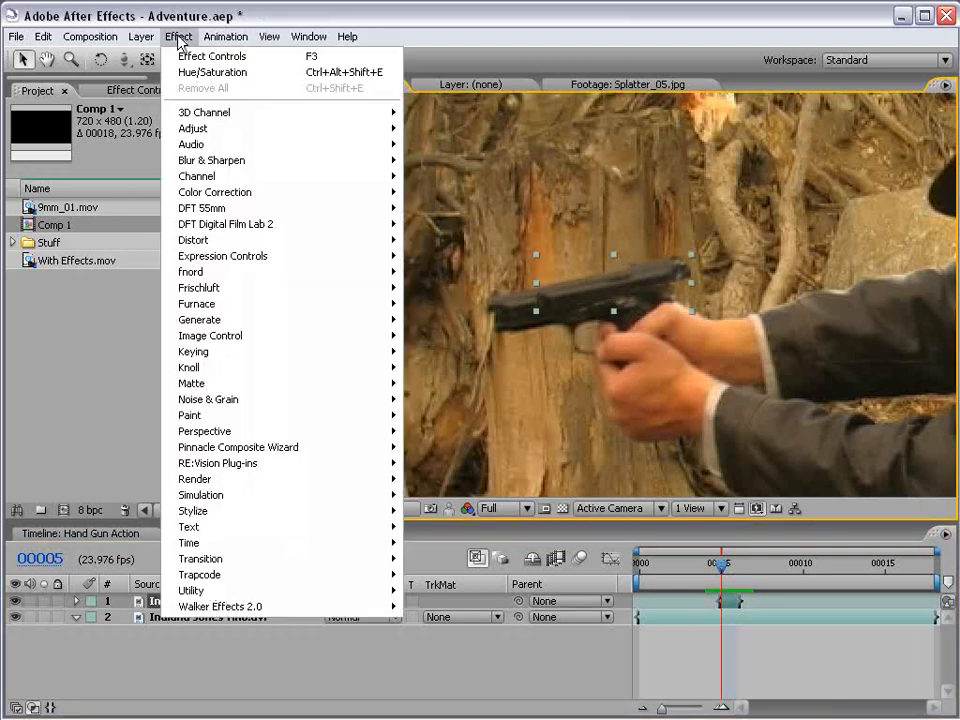
mouse_move(214, 160)
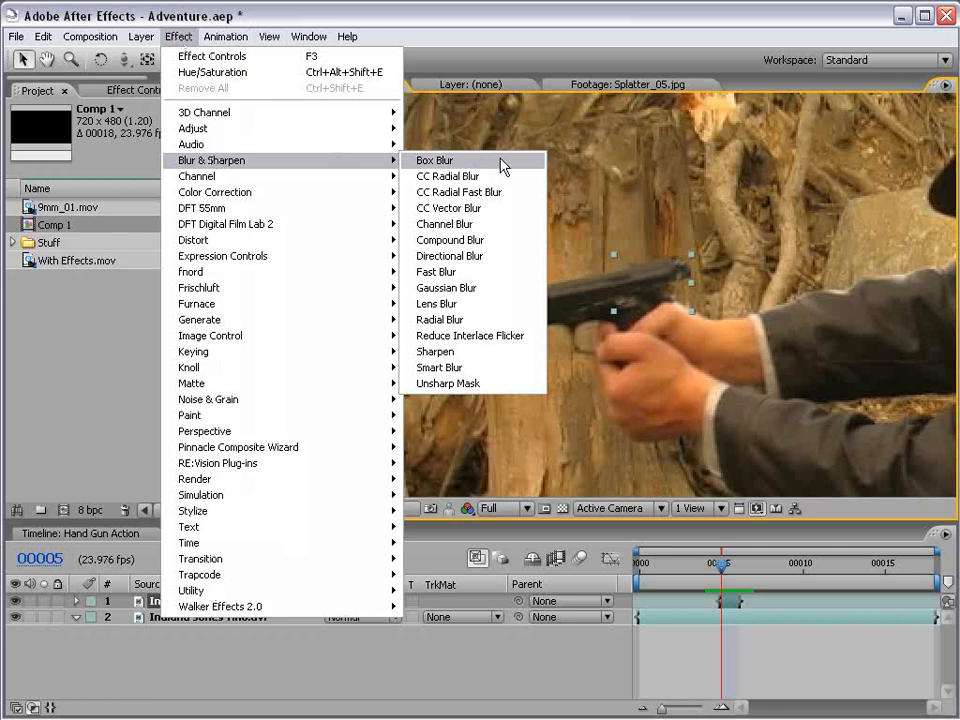
left_click(448, 256)
left_click_drag(113, 188, 104, 190)
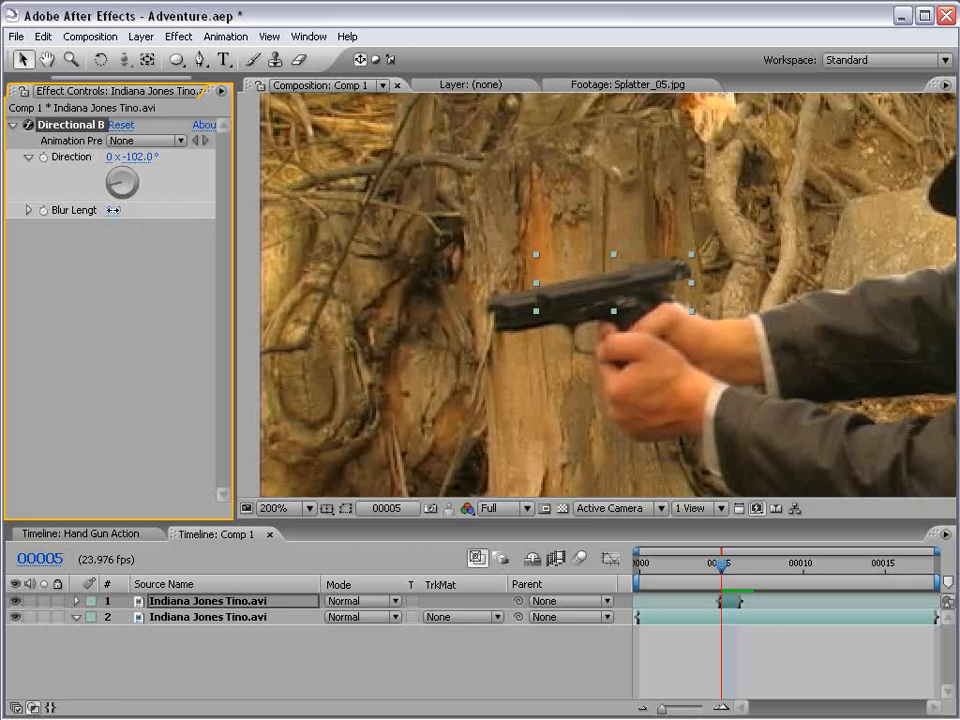
Refine the slide's Directional Blur to a direction of -101° and a blur length of 5.9.
left_click_drag(127, 210, 563, 206)
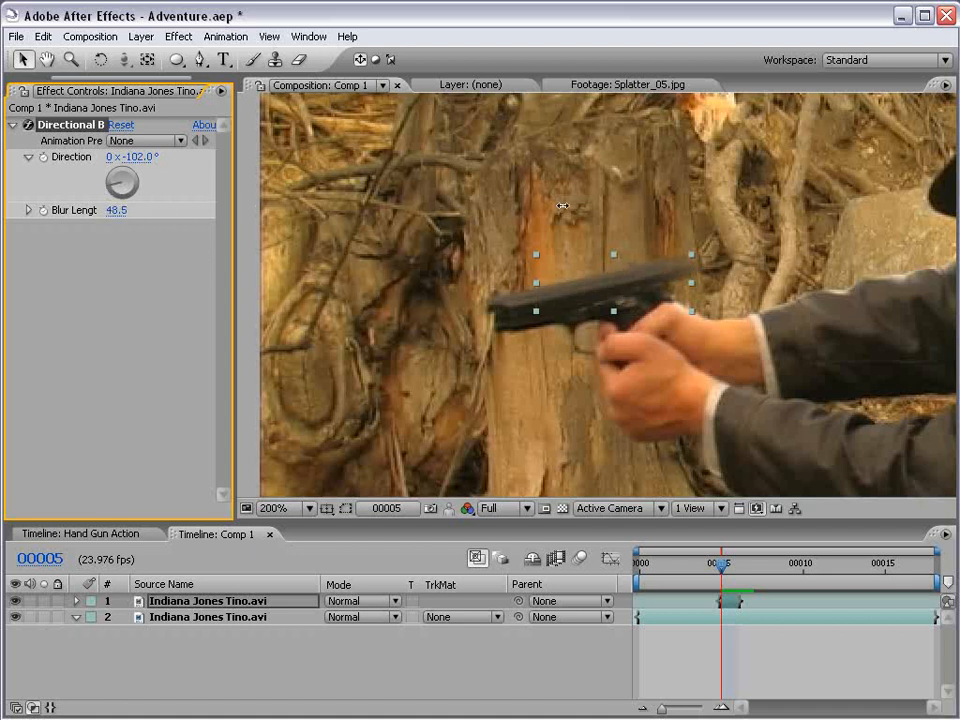
left_click_drag(110, 189, 4, 211)
left_click_drag(124, 211, 5, 209)
left_click(27, 210)
left_click_drag(161, 238, 97, 238)
left_click(761, 664)
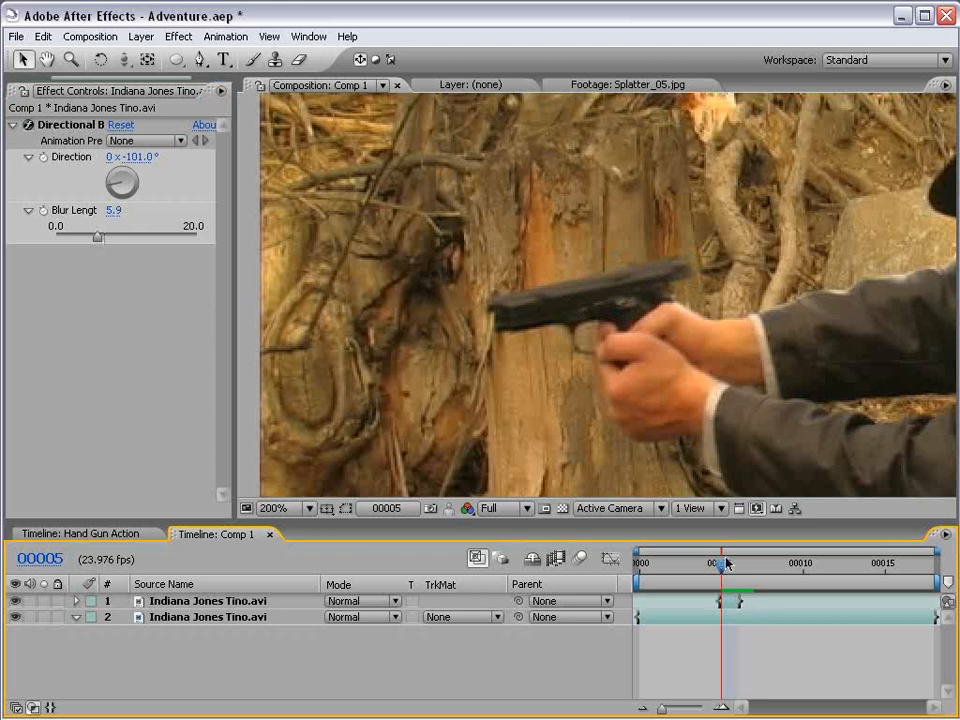
Compare frame 5 with the frame before it and nudge the masked slide layer a few pixels right and slightly up.
key("comma")
key("period")
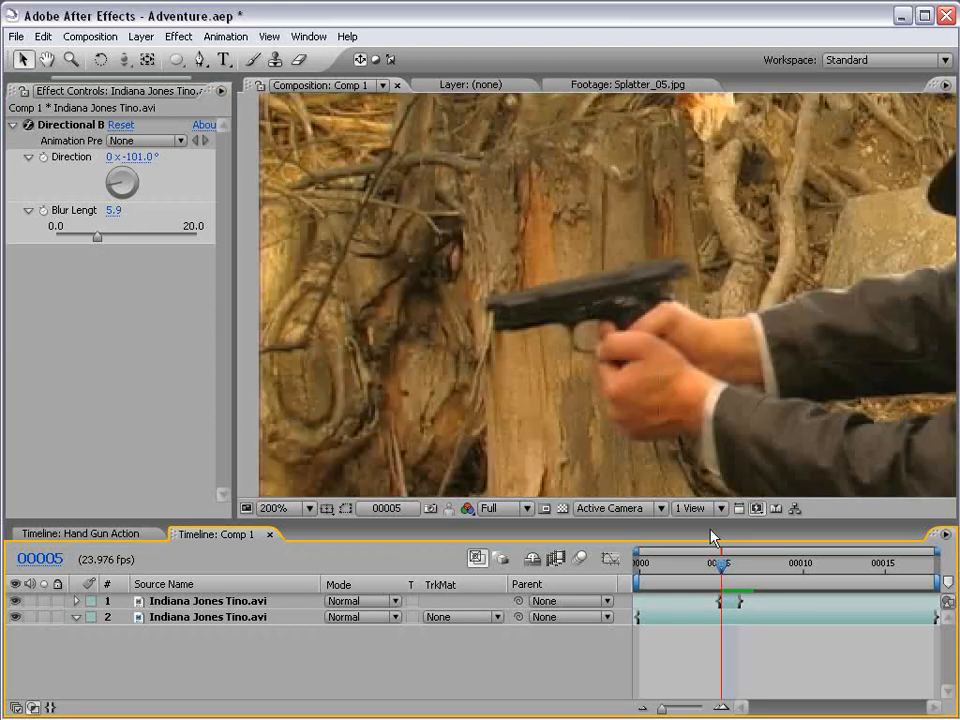
key("Page_Up")
key("Page_Down")
key("Page_Up")
key("Page_Down")
left_click(728, 602)
key("Right")
key("Right")
key("Right")
key("Right")
key("Up")
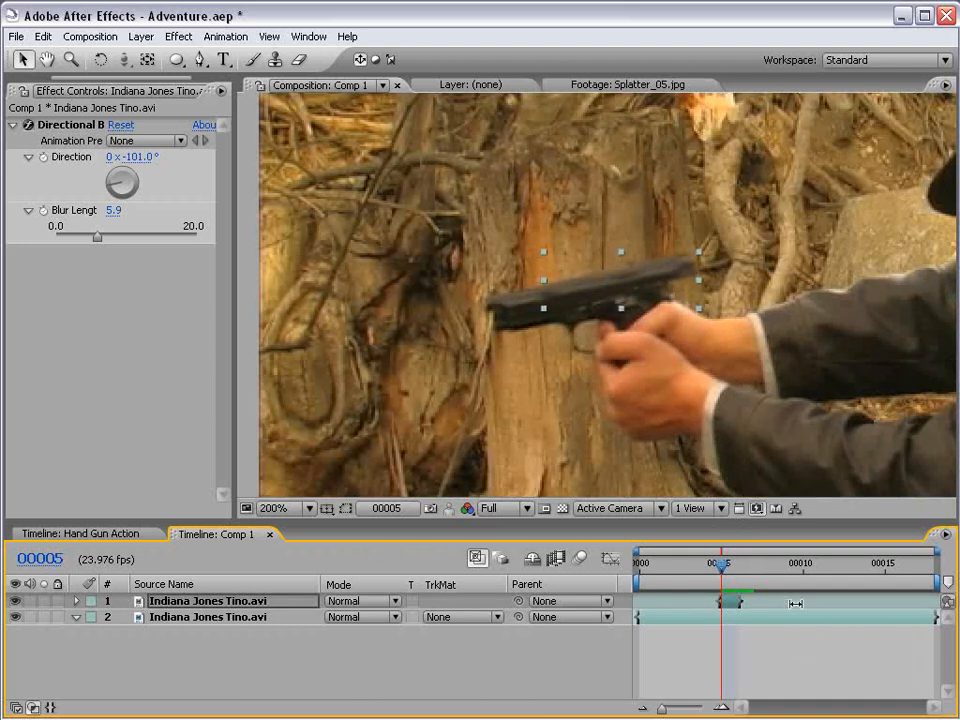
Compare frame 5 with the preceding frame and examine the blurred slide up close for a believable blowback.
key("Page_Up")
key("Page_Down")
key("Page_Up")
key("Page_Down")
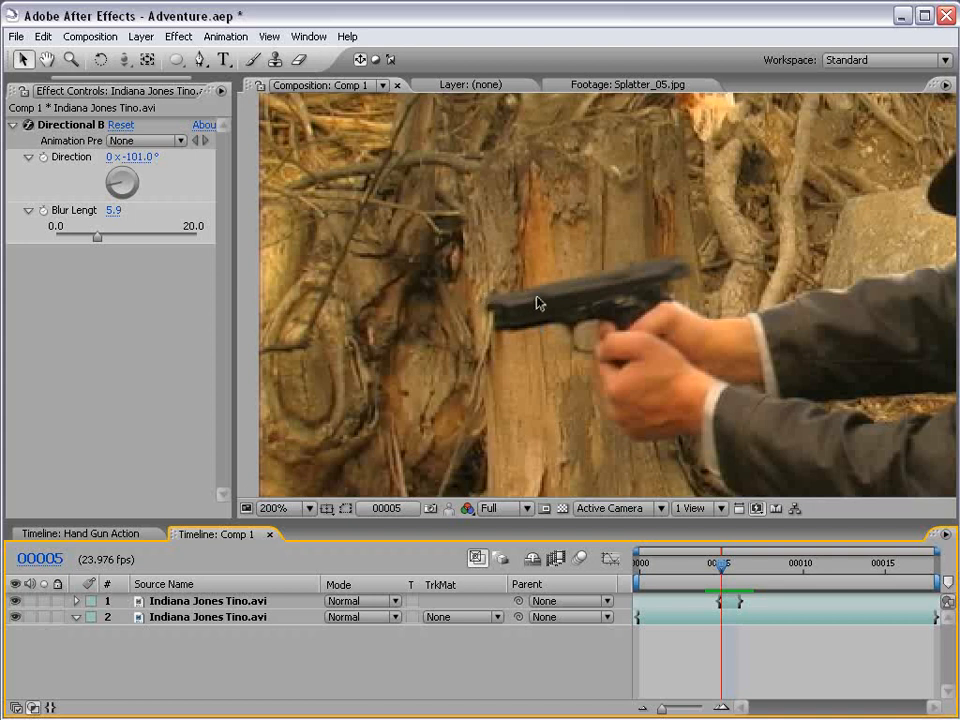
key("Page_Up")
key("Page_Down")
key("Page_Up")
key("Page_Down")
key("h")
scroll(488, 347, "up", 1)
left_click_drag(528, 370, 648, 373)
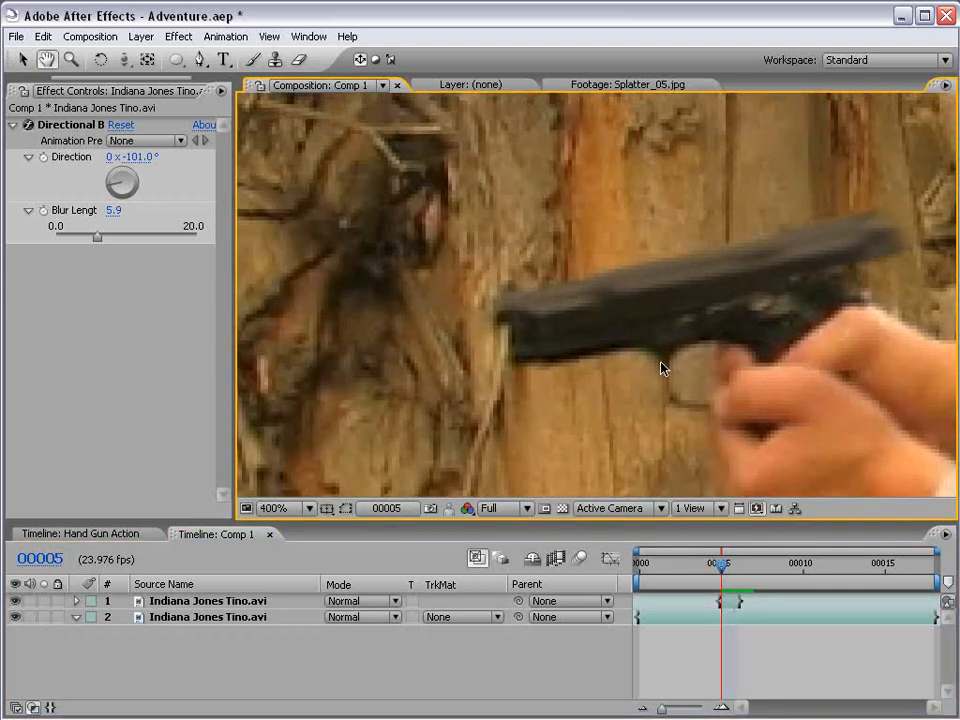
scroll(650, 366, "down", 1)
left_click_drag(585, 337, 493, 326)
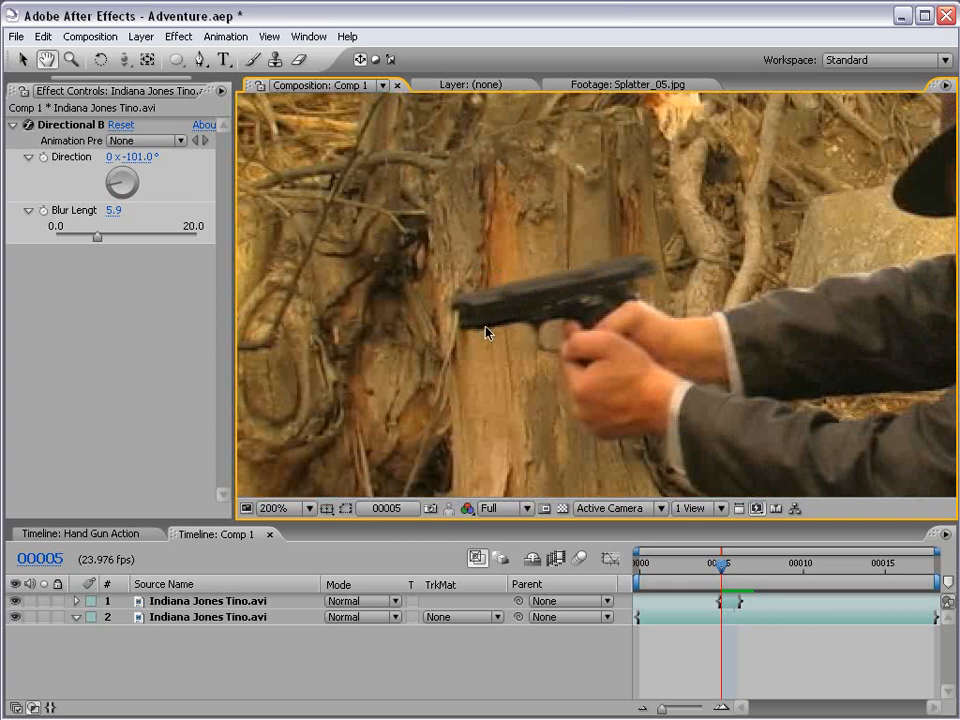
Move to frame 8 and examine the gun's recoil in the wider shot at 100% magnification.
key("v")
left_click_drag(722, 558, 768, 559)
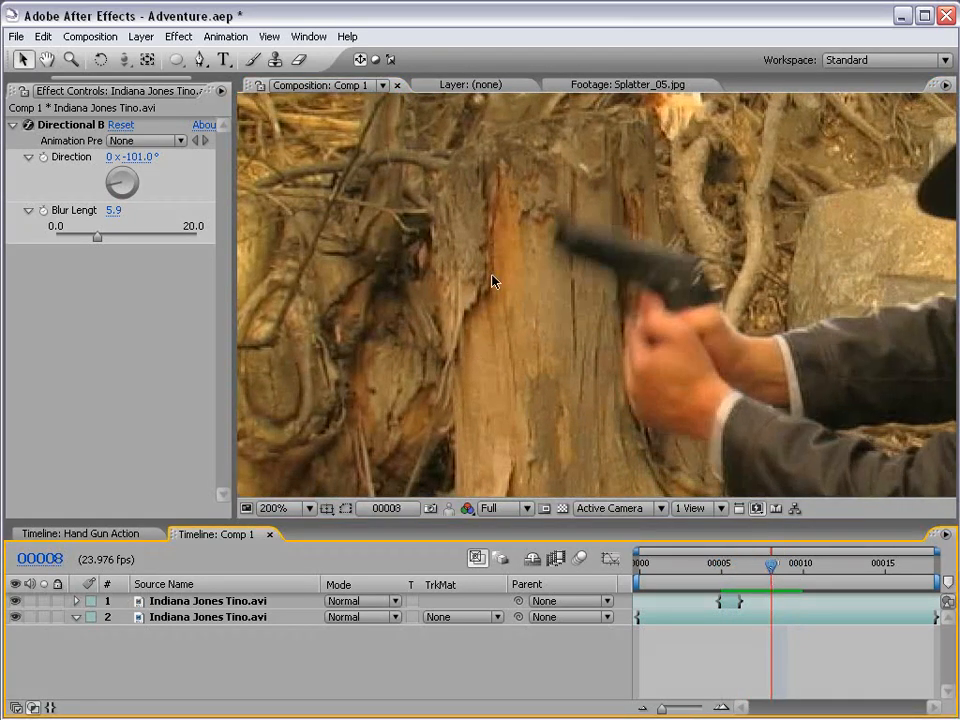
scroll(499, 321, "down", 1)
key("space")
left_click_drag(633, 343, 528, 296)
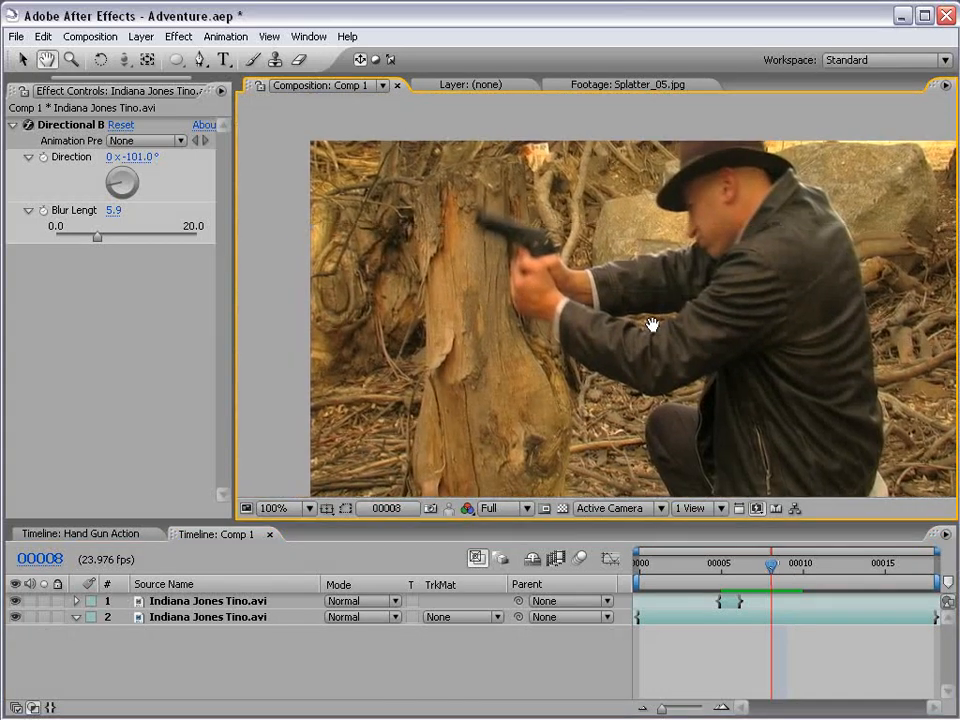
Duplicate the full-length footage layer at frame 8, trim the copy to that short moment and shift it to frame 5.
scroll(653, 325, "up", 1)
left_click_drag(465, 284, 580, 299)
left_click(776, 617)
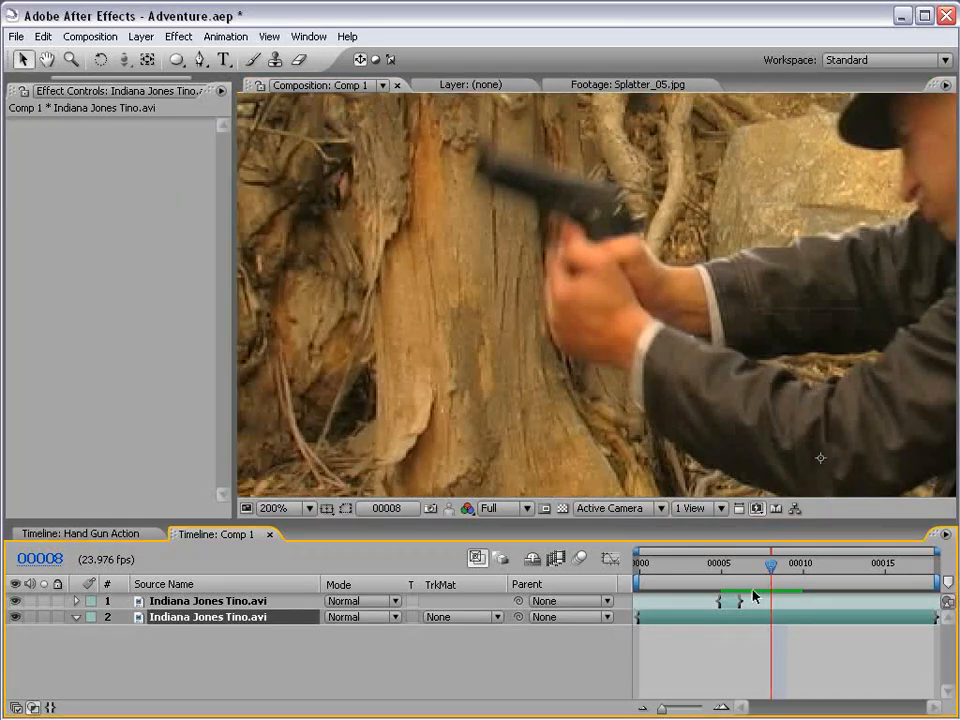
key("ctrl+d")
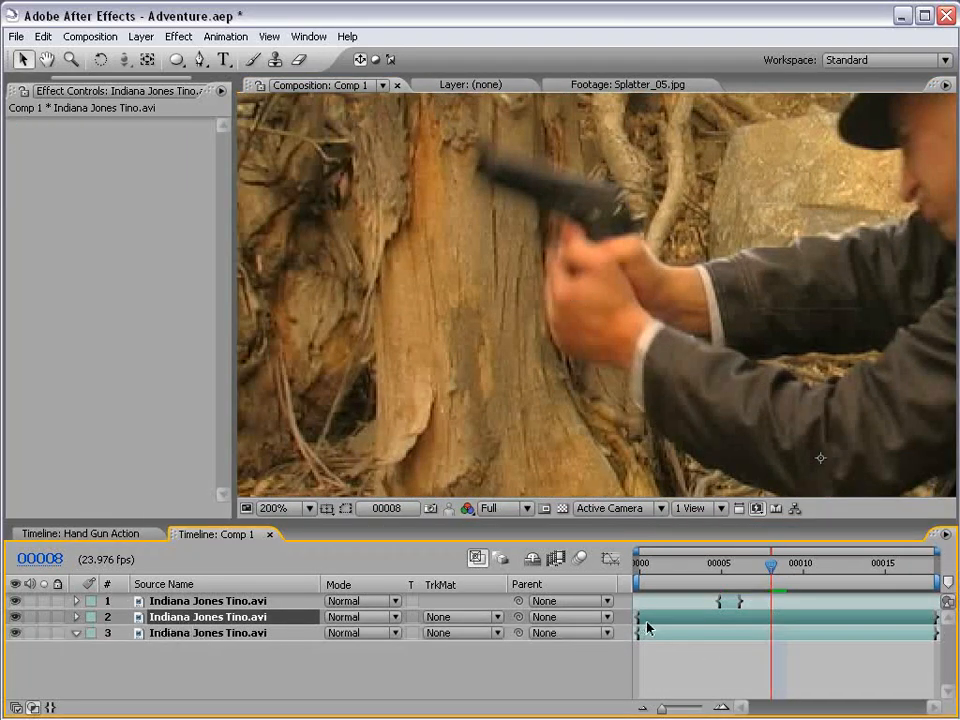
left_click_drag(638, 617, 768, 617)
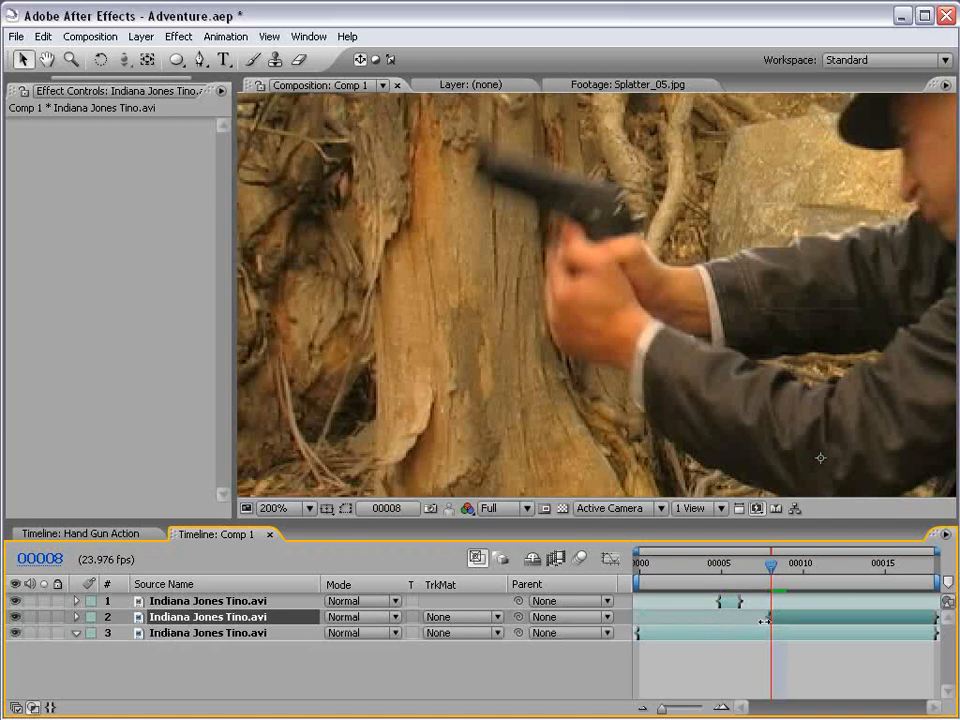
left_click_drag(935, 617, 735, 619)
left_click(720, 567)
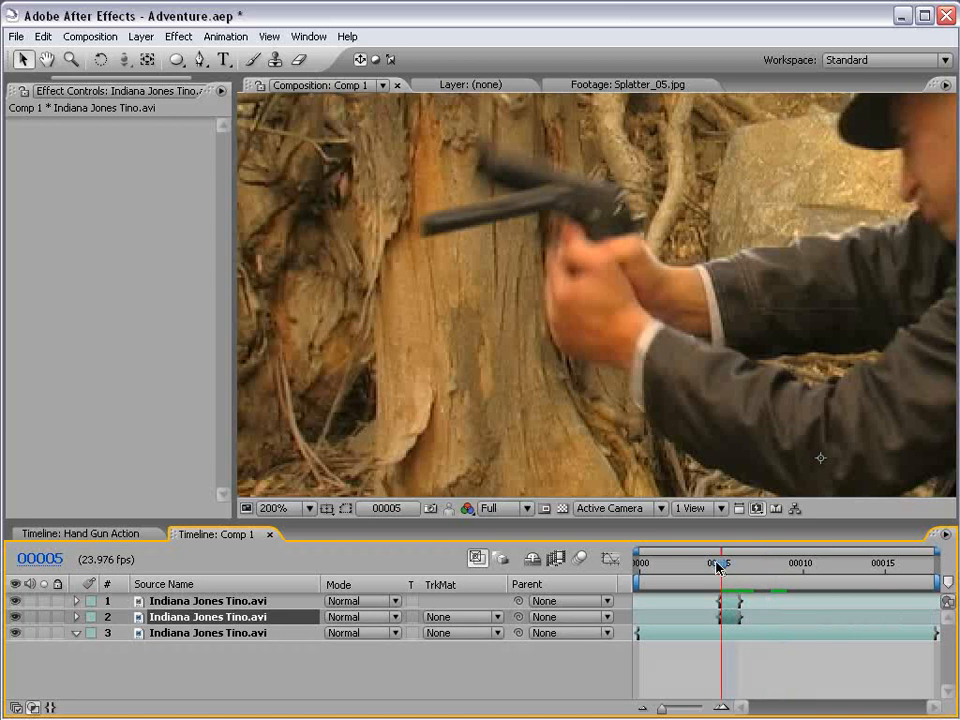
Rename the shifted footage copy CLEAN PLATE and reveal its opacity.
key("comma")
key("period")
left_click_drag(485, 280, 611, 289)
left_click(213, 620)
key("t")
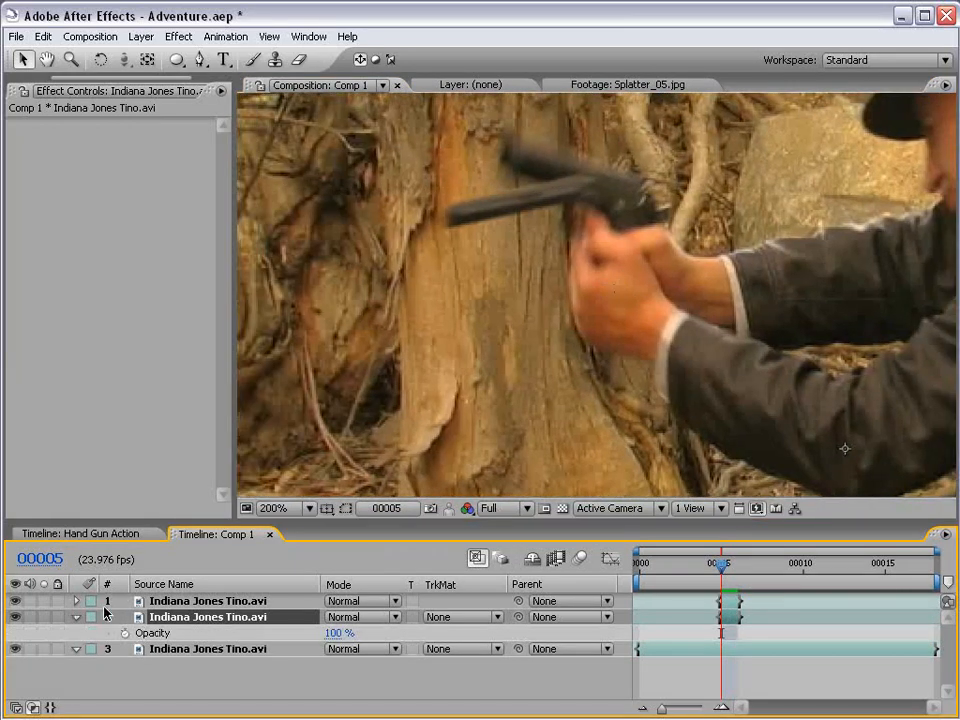
key("Return")
type("C")
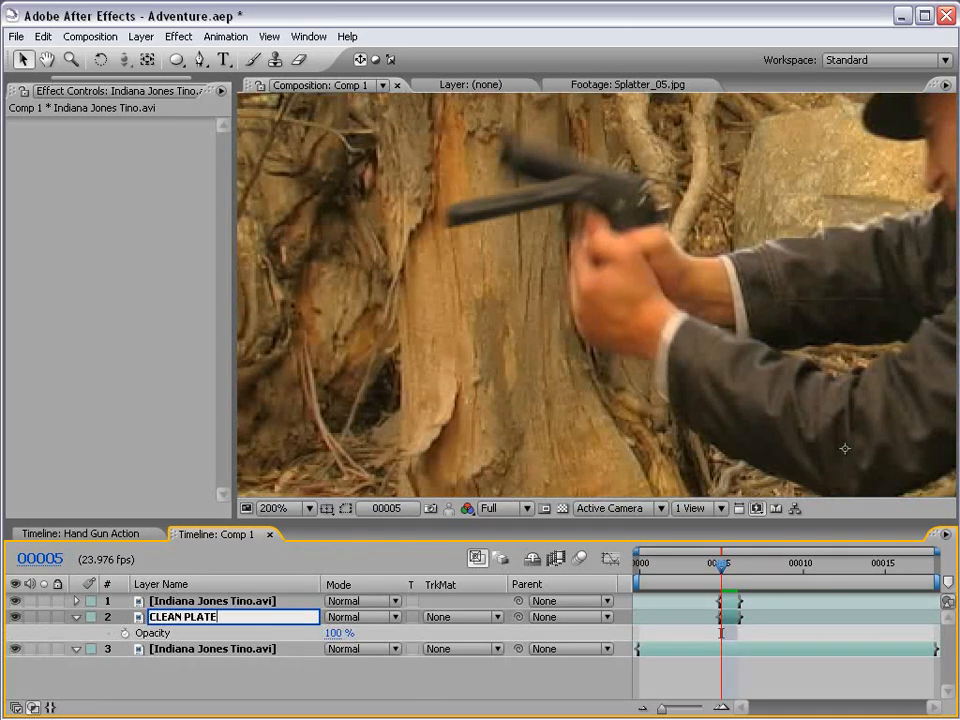
type("LEAN PLATE")
key("Return")
Set the CLEAN PLATE layer to Difference blending at 100% opacity over the original footage.
left_click_drag(330, 634, 282, 620)
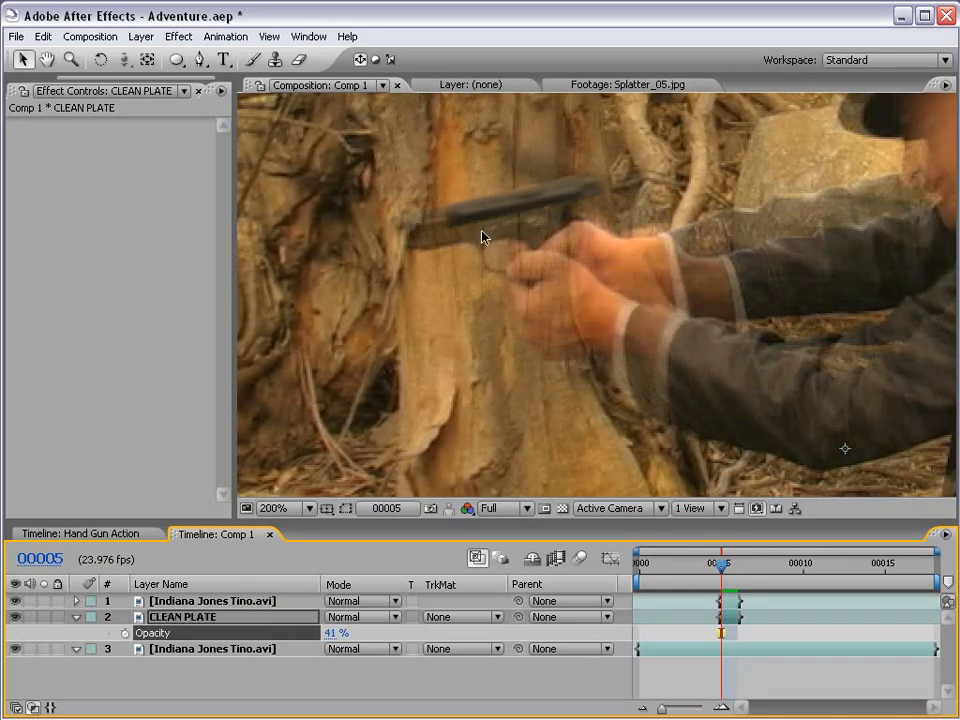
left_click(352, 617)
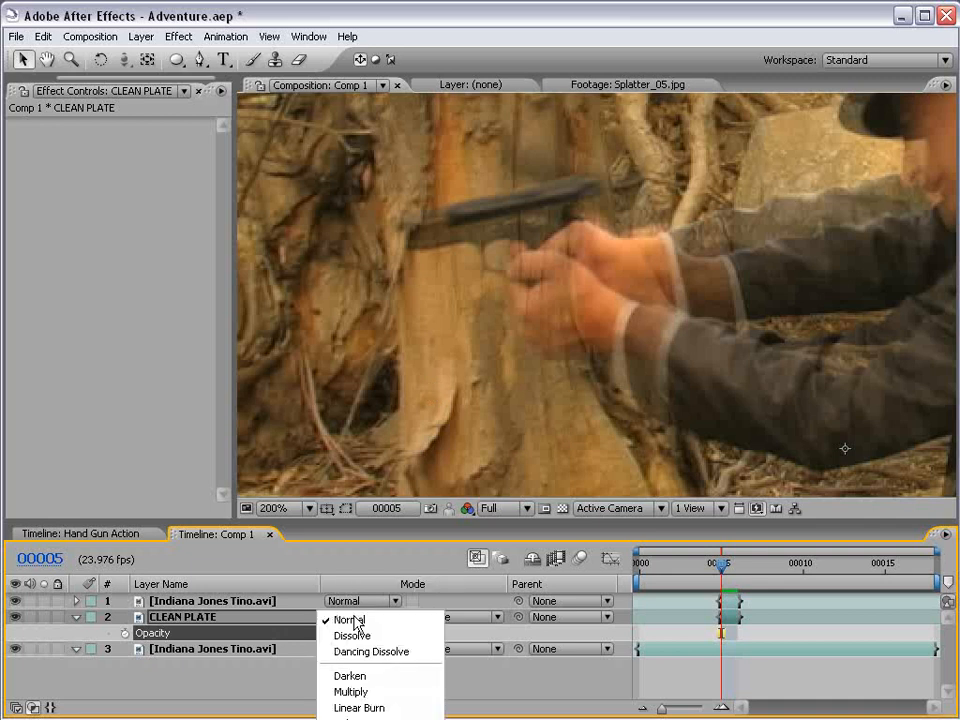
left_click(340, 620)
left_click(346, 620)
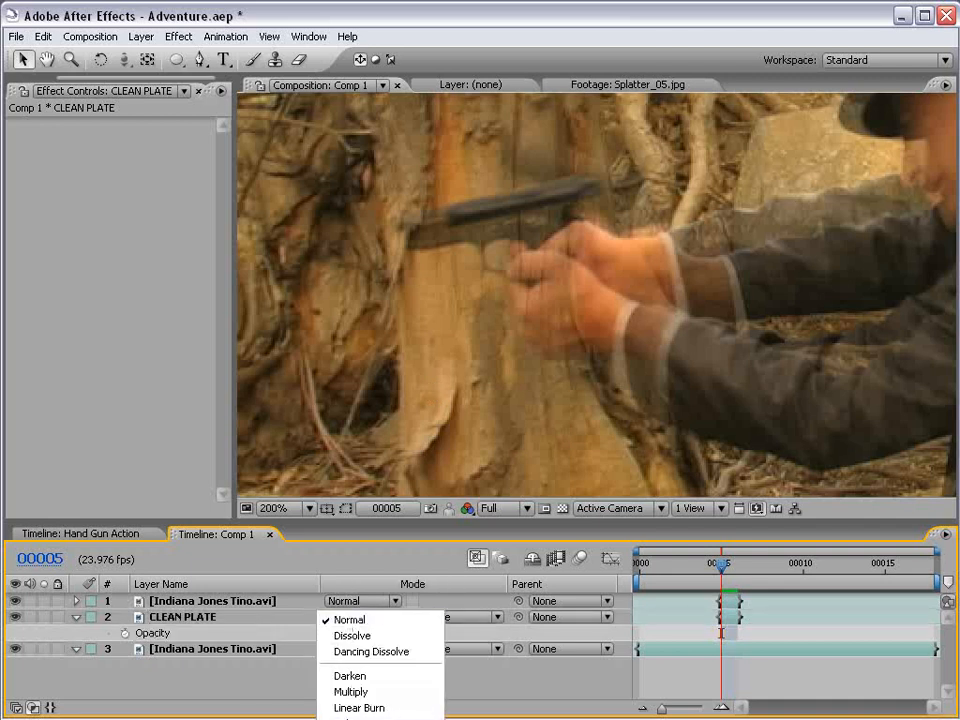
left_click(362, 716)
left_click_drag(336, 632, 438, 630)
Nudge CLEAN PLATE slightly left and down to align the tree background, and restore its blending mode to Normal.
left_click(483, 471)
key("Right")
key("Left")
key("Left")
key("Left")
key("Left")
key("Right")
key("Down")
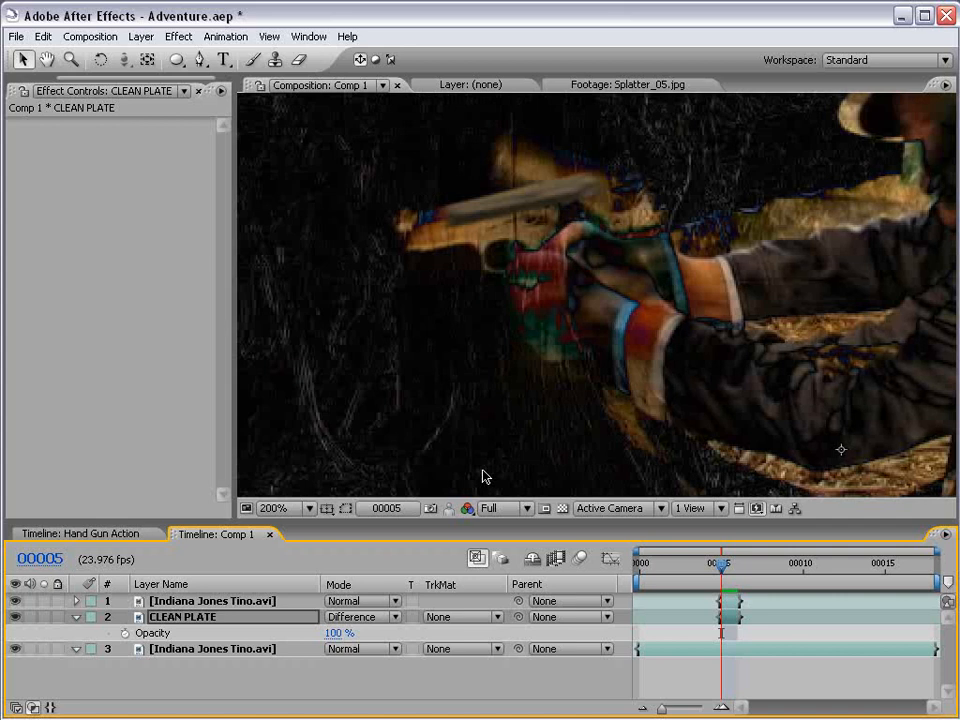
left_click(393, 617)
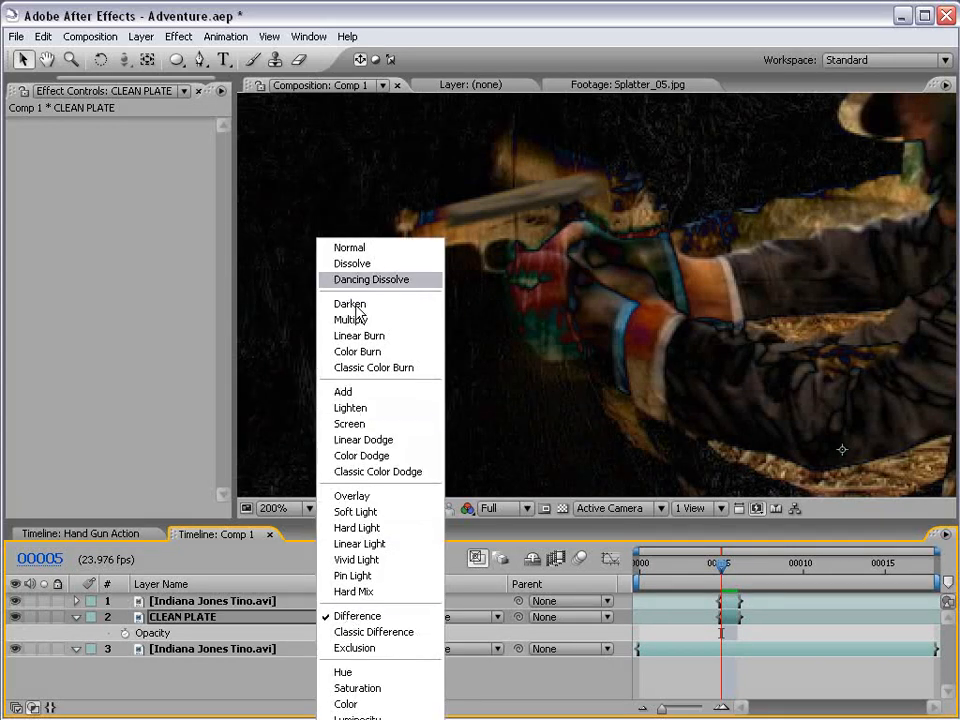
left_click(364, 250)
Toggle CLEAN PLATE's visibility repeatedly to compare its background alignment with the original footage around the gun.
left_click(15, 618)
left_click(15, 618)
left_click(15, 618)
left_click(15, 618)
left_click(16, 618)
left_click(16, 618)
key("space")
left_click_drag(413, 197, 430, 245)
scroll(435, 261, "down", 1)
left_click_drag(504, 330, 502, 310)
scroll(502, 310, "up", 1)
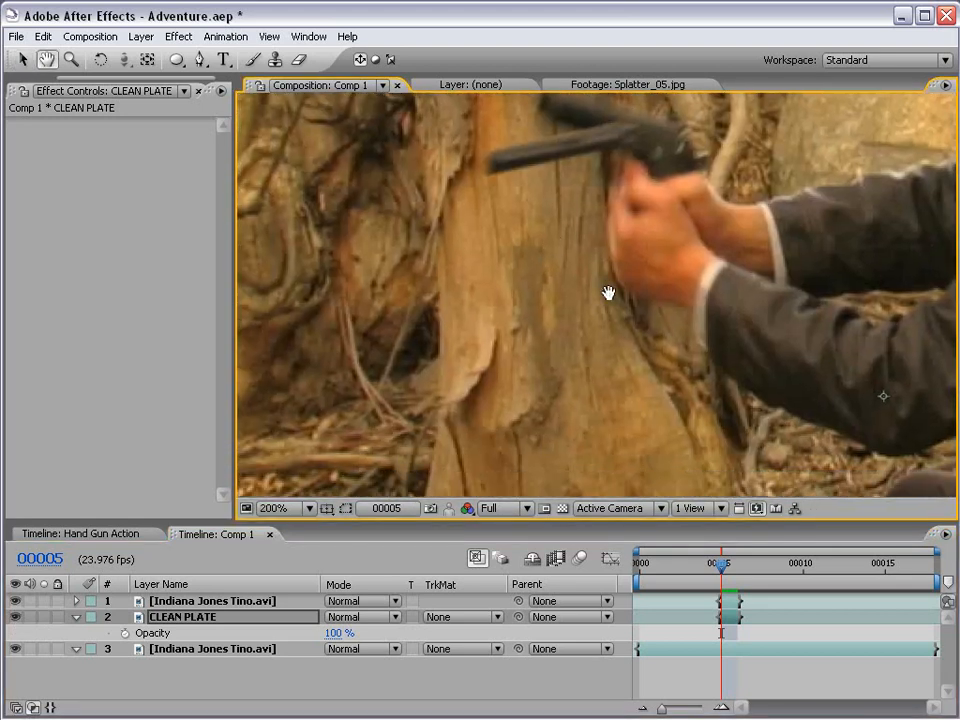
Lower CLEAN PLATE's opacity to 13% so the original gun shows through, and ready the Pen tool for masking the muzzle.
left_click(177, 59)
left_click_drag(343, 636, 298, 633)
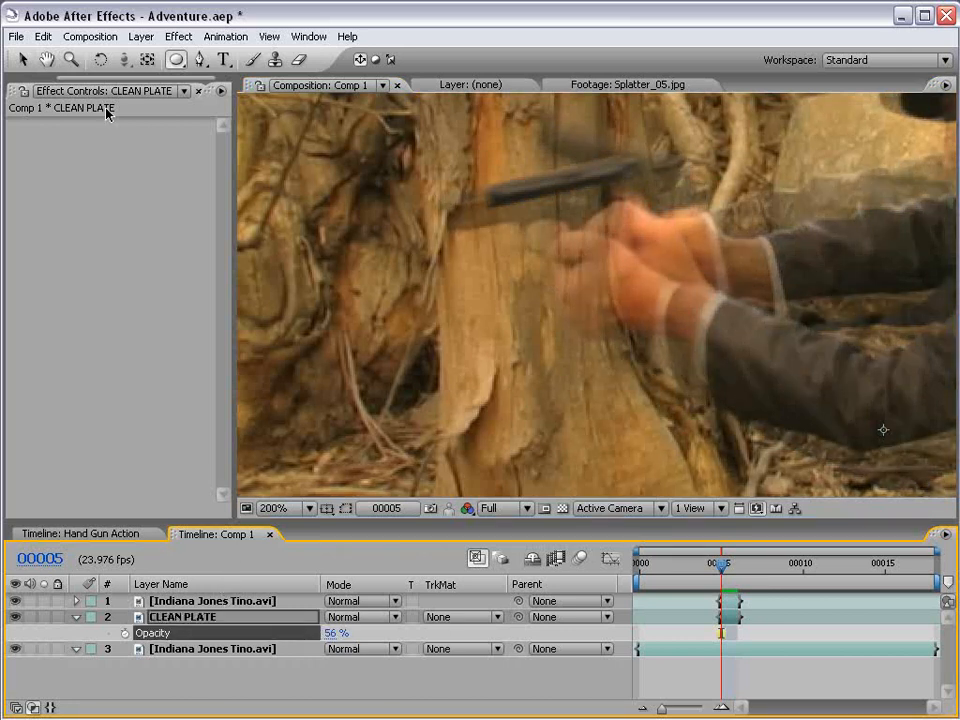
left_click(200, 59)
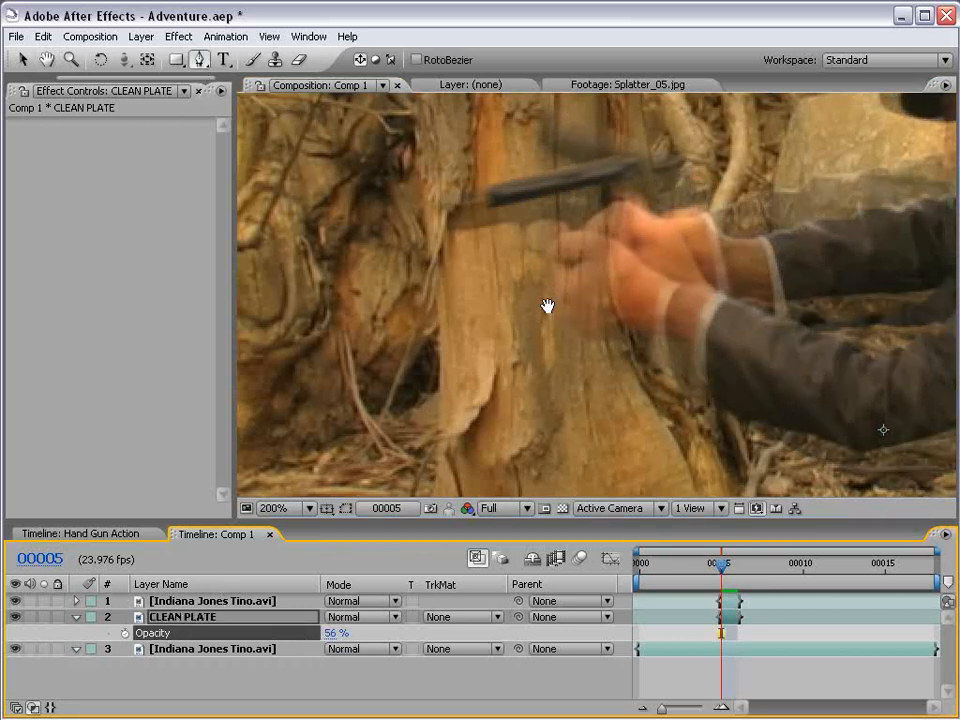
left_click_drag(548, 306, 621, 386)
scroll(546, 311, "up", 1)
left_click_drag(487, 338, 541, 316)
left_click_drag(615, 297, 638, 337)
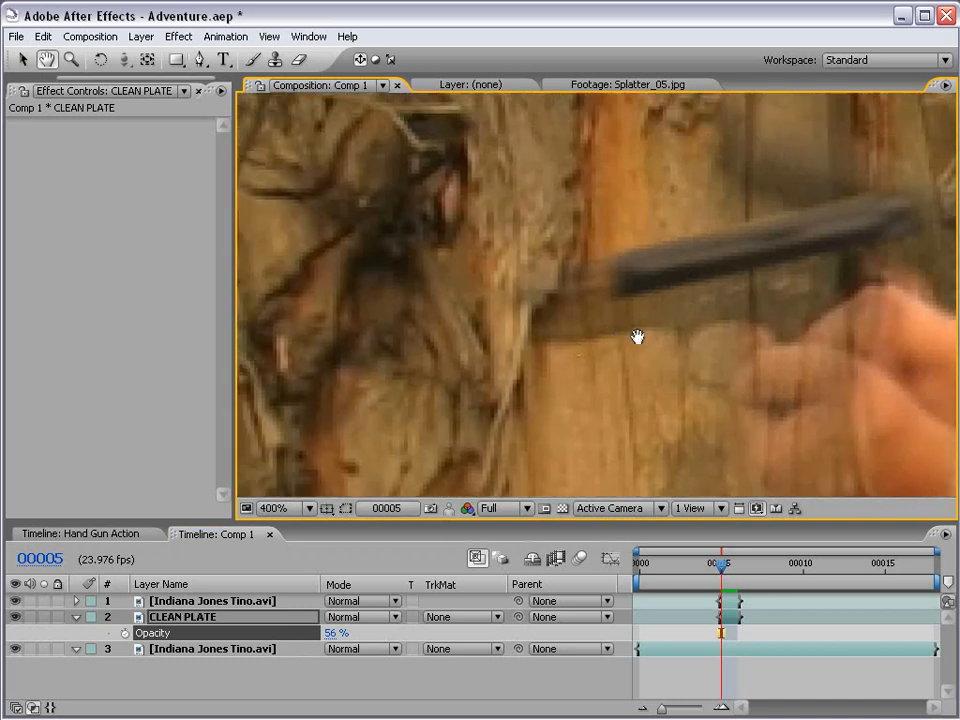
left_click_drag(338, 634, 256, 633)
key("g")
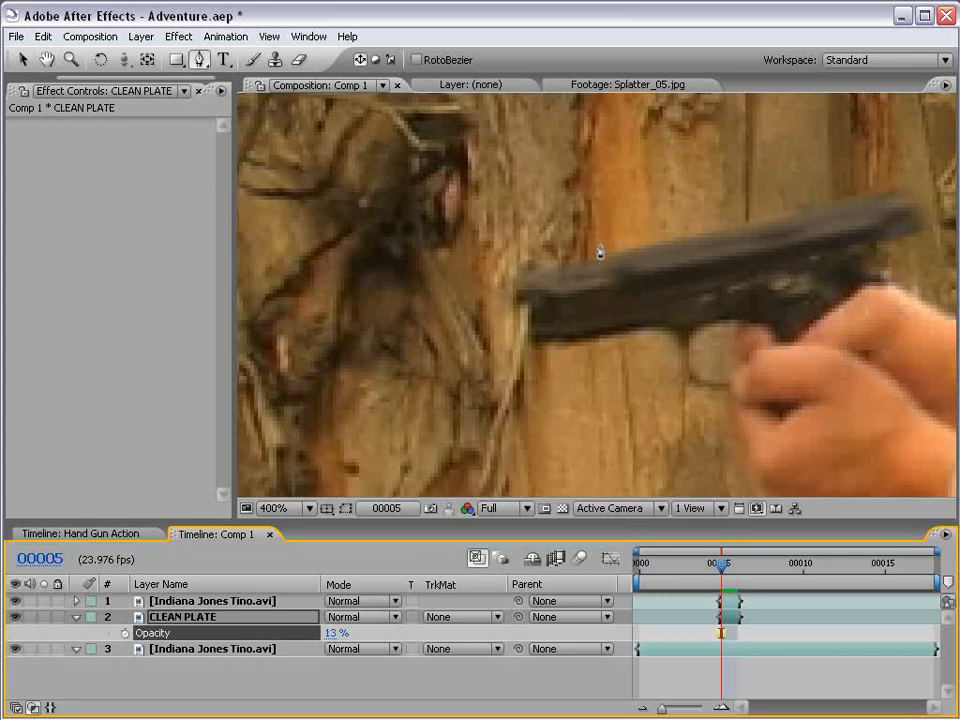
Draw a closed mask on CLEAN PLATE around the gun's front end, leaving out a thin barrel and the lower frame strip.
left_click(594, 231)
left_click(604, 262)
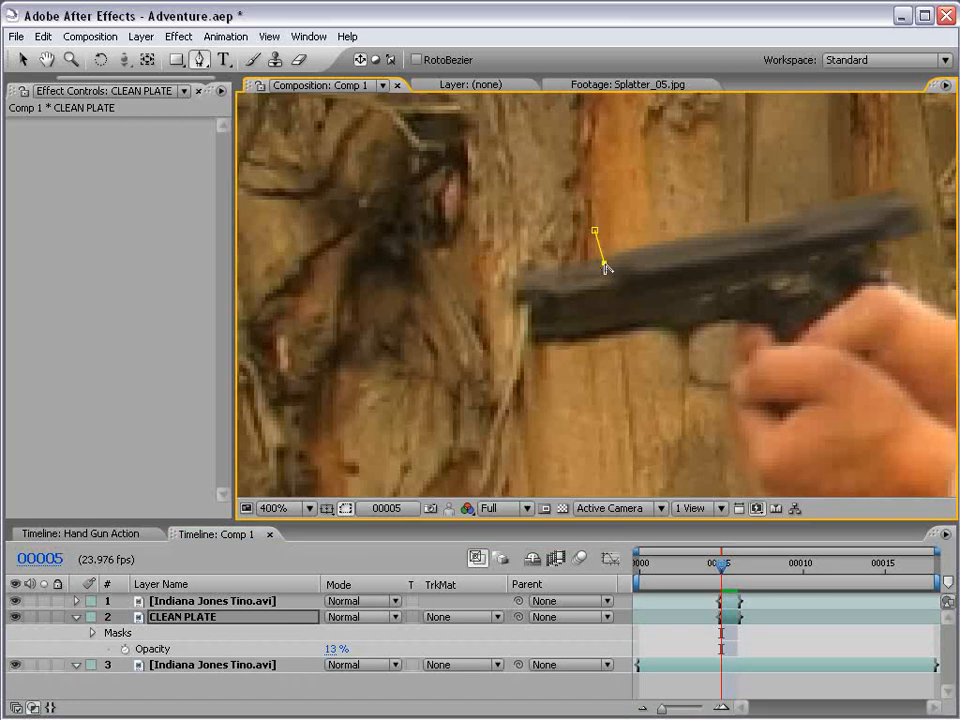
left_click(518, 279)
left_click(515, 302)
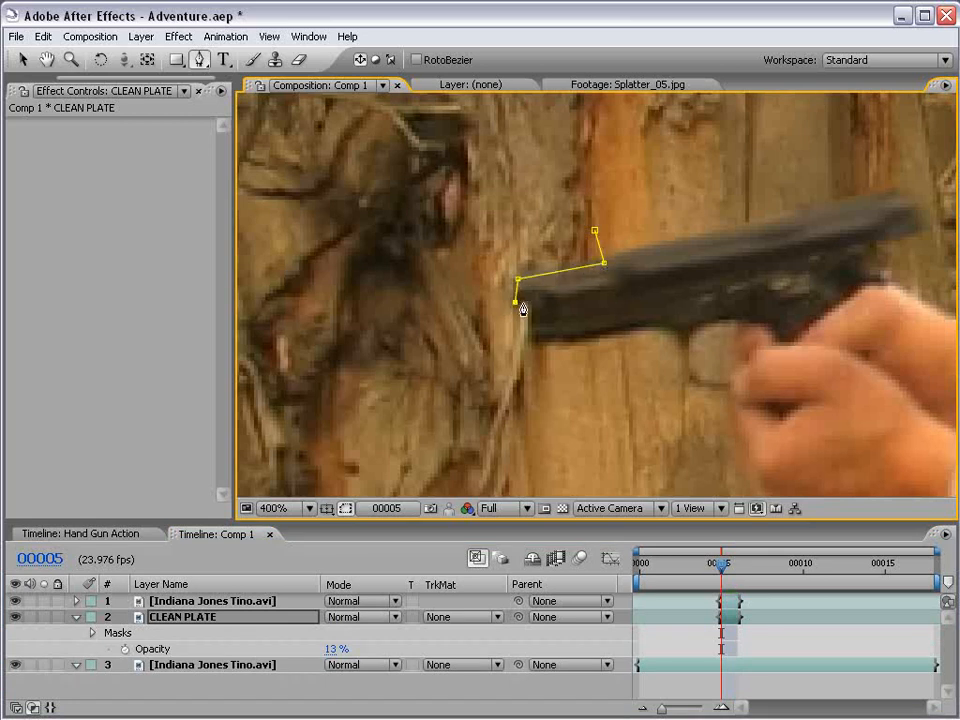
left_click(601, 288)
left_click(605, 316)
left_click(531, 326)
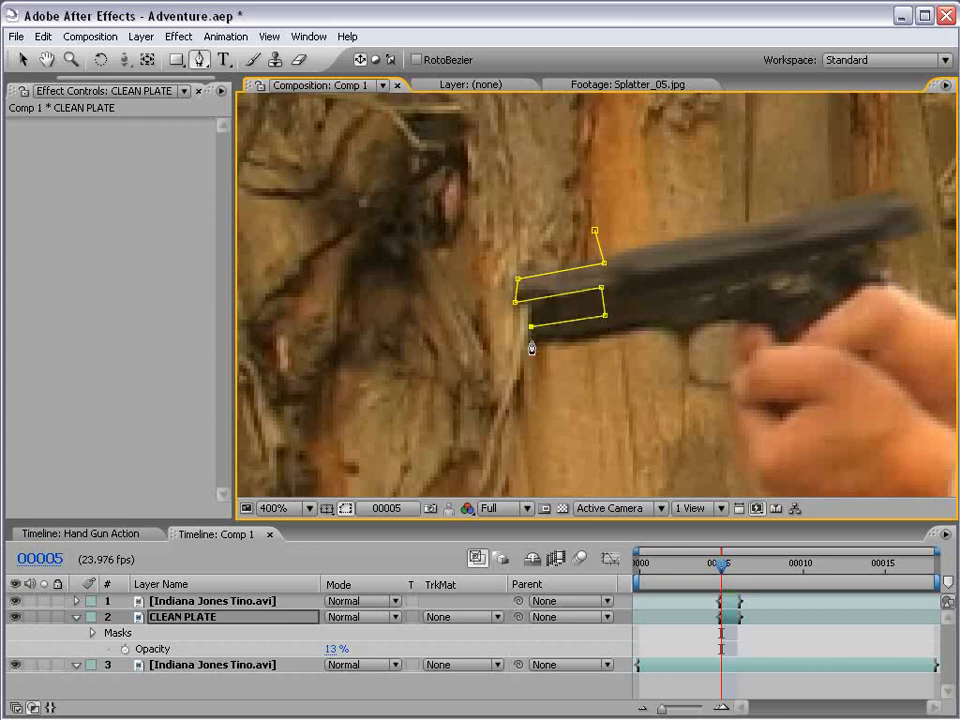
left_click(607, 326)
left_click(632, 328)
left_click(631, 347)
left_click(522, 362)
left_click(493, 258)
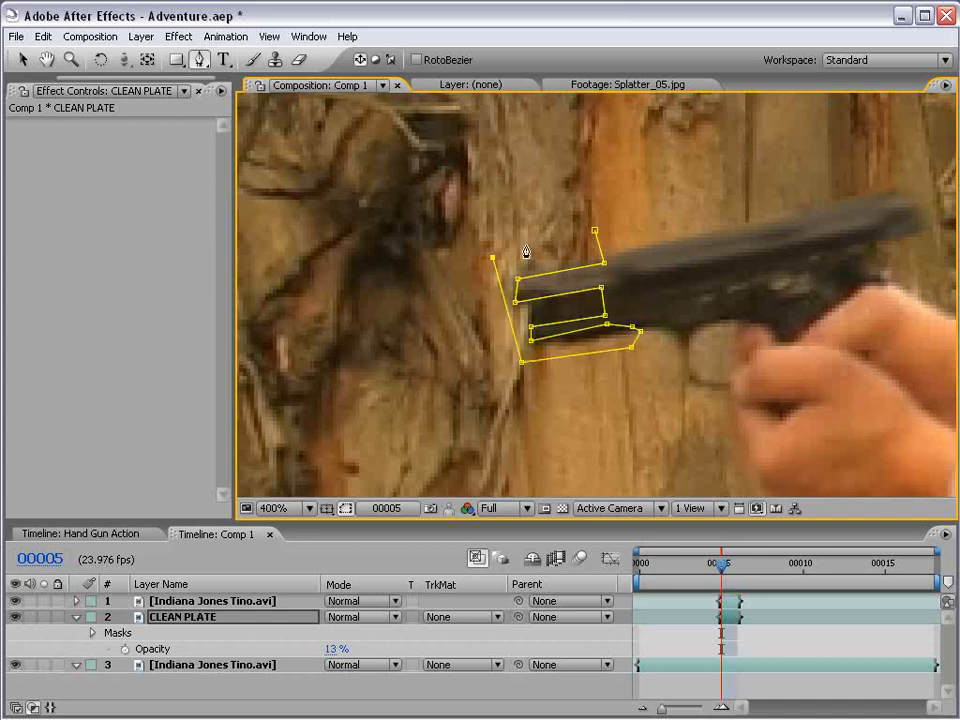
left_click(595, 231)
key("v")
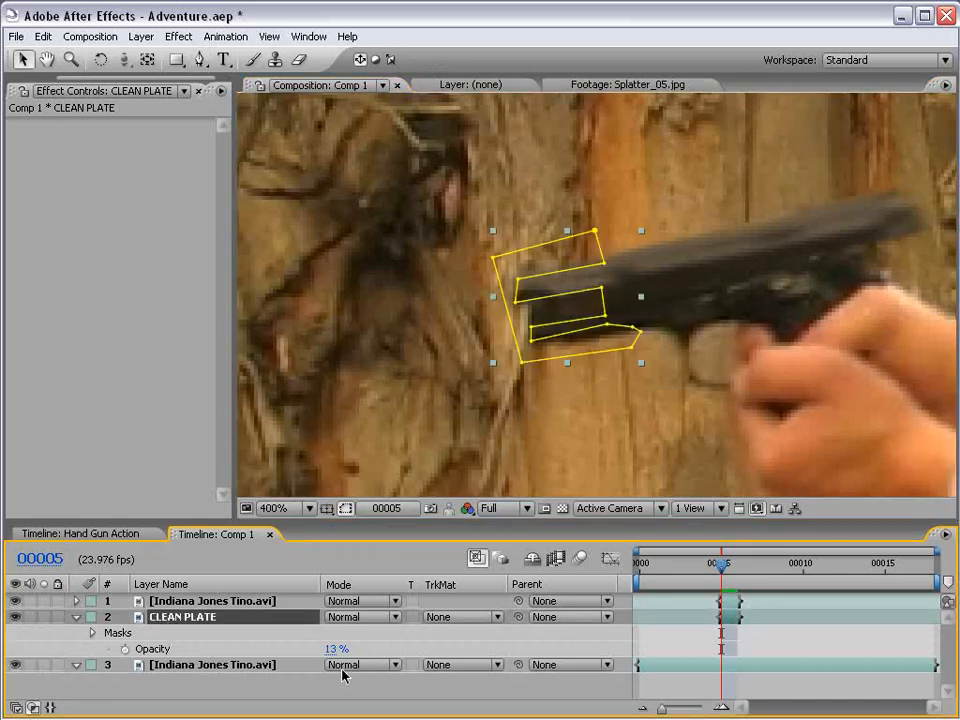
Restore CLEAN PLATE to 100% opacity and refine the mask points around the barrel, the gap and the lower frame.
left_click_drag(336, 649, 420, 649)
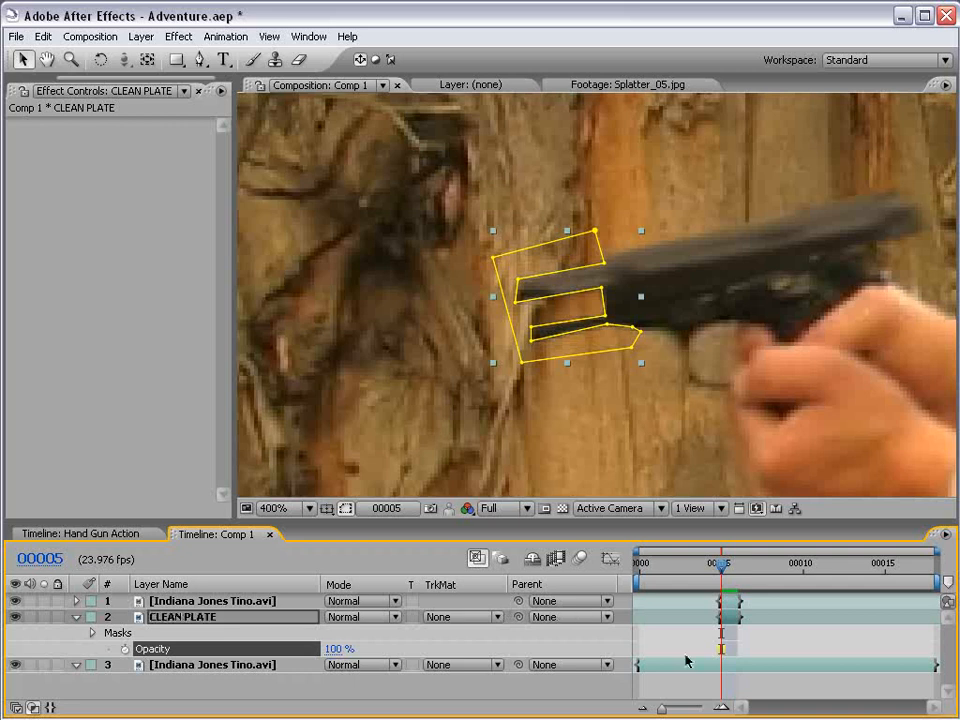
left_click(692, 684)
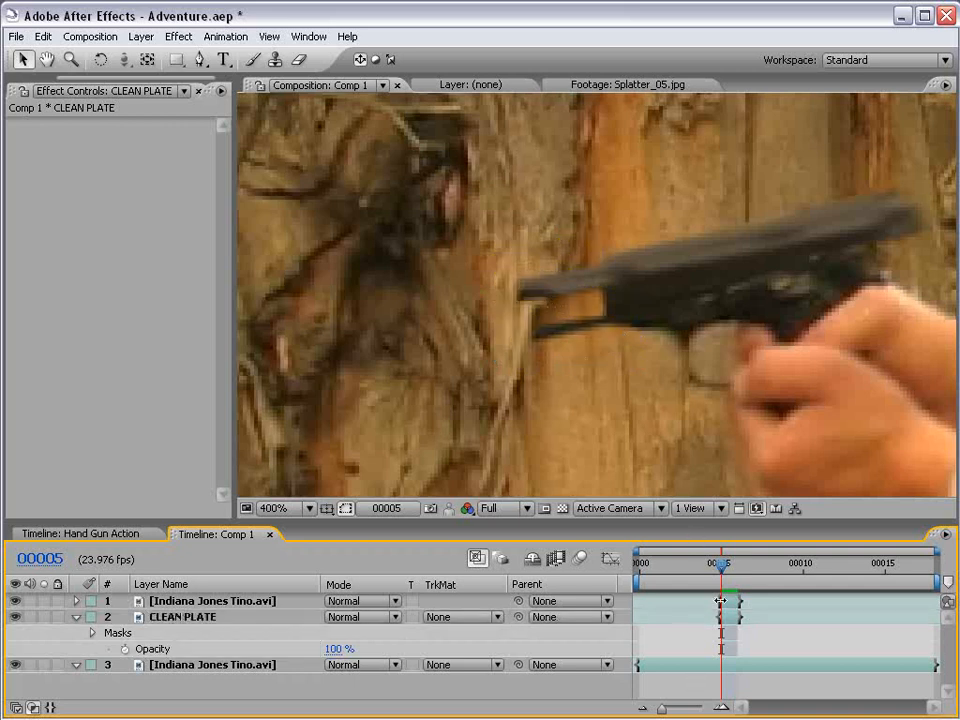
left_click(730, 619)
left_click(608, 320)
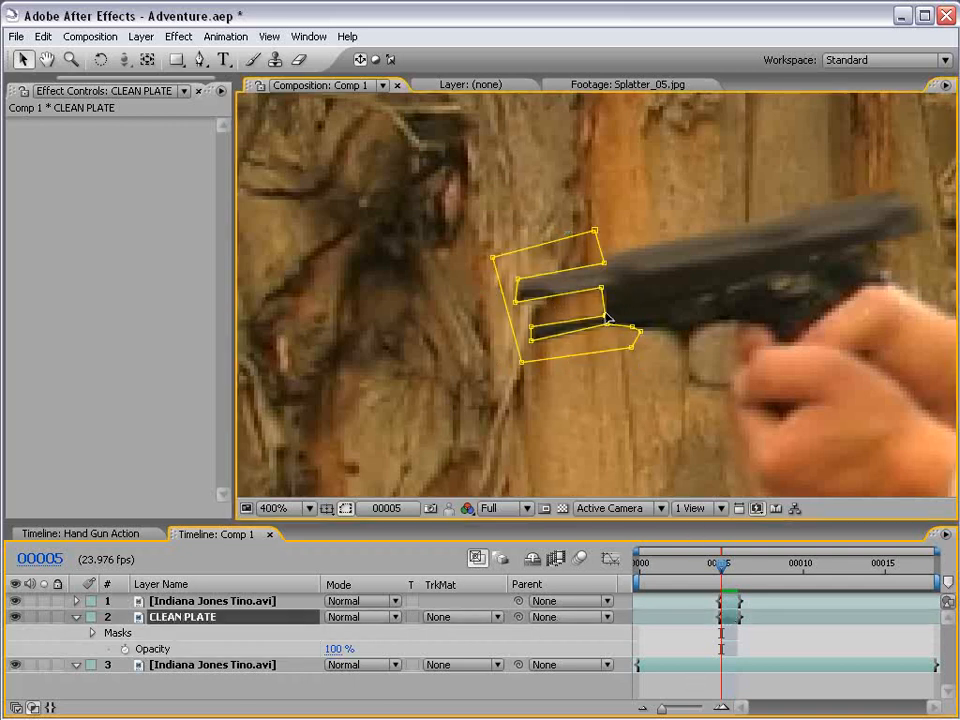
left_click_drag(607, 324, 612, 327)
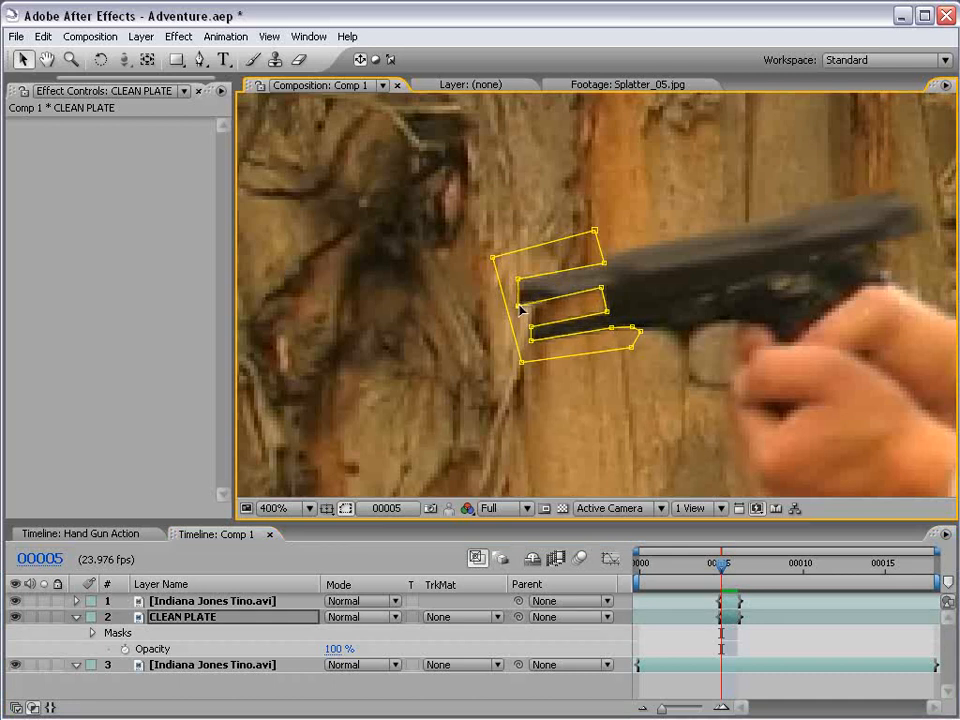
left_click_drag(603, 288, 600, 265)
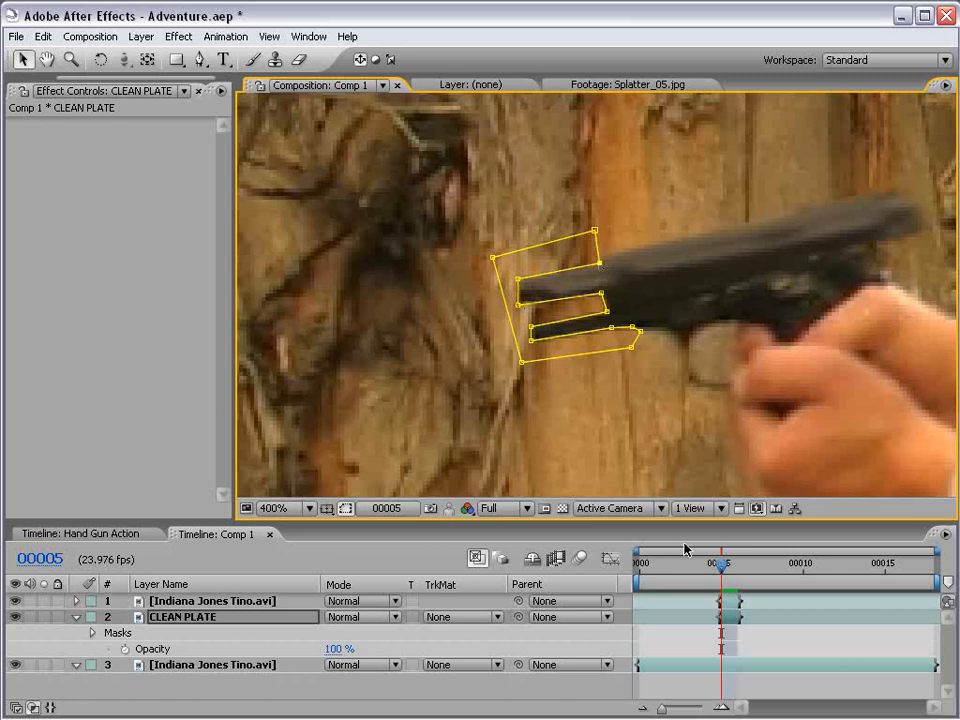
left_click(693, 644)
Set the CLEAN PLATE mask's feather to 0.5 pixels.
scroll(643, 372, "down", 1)
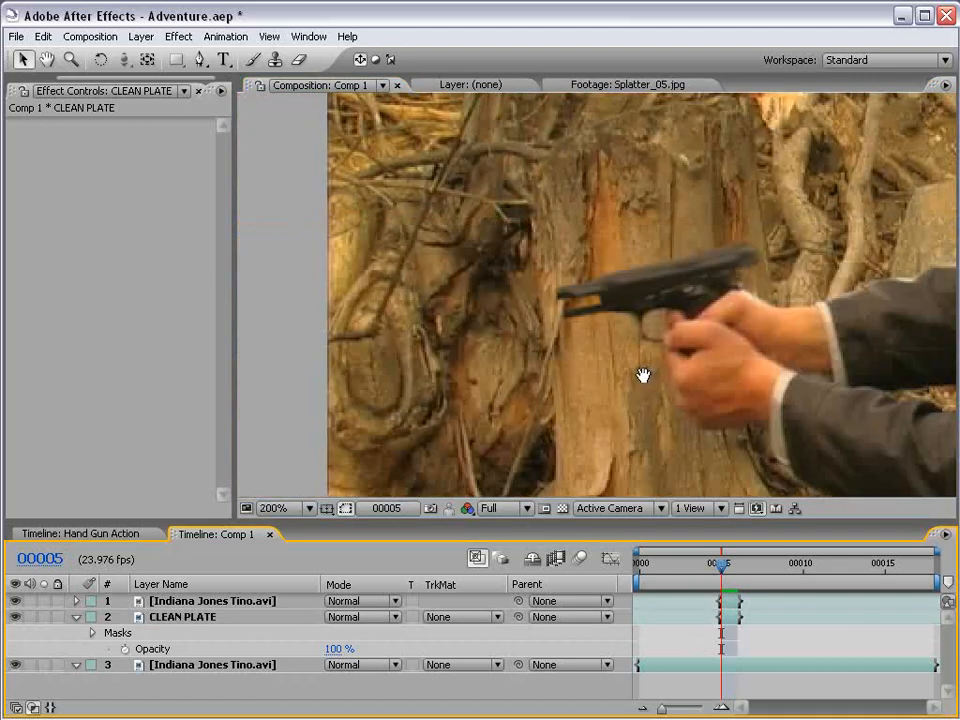
scroll(643, 375, "up", 1)
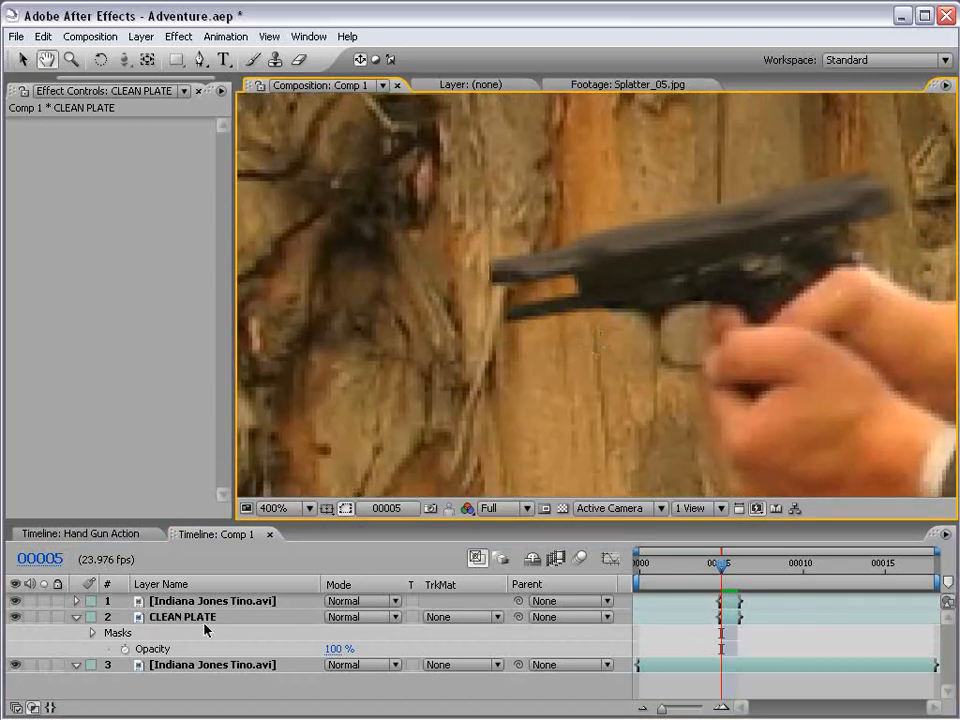
left_click(205, 617)
key("f")
left_click(368, 649)
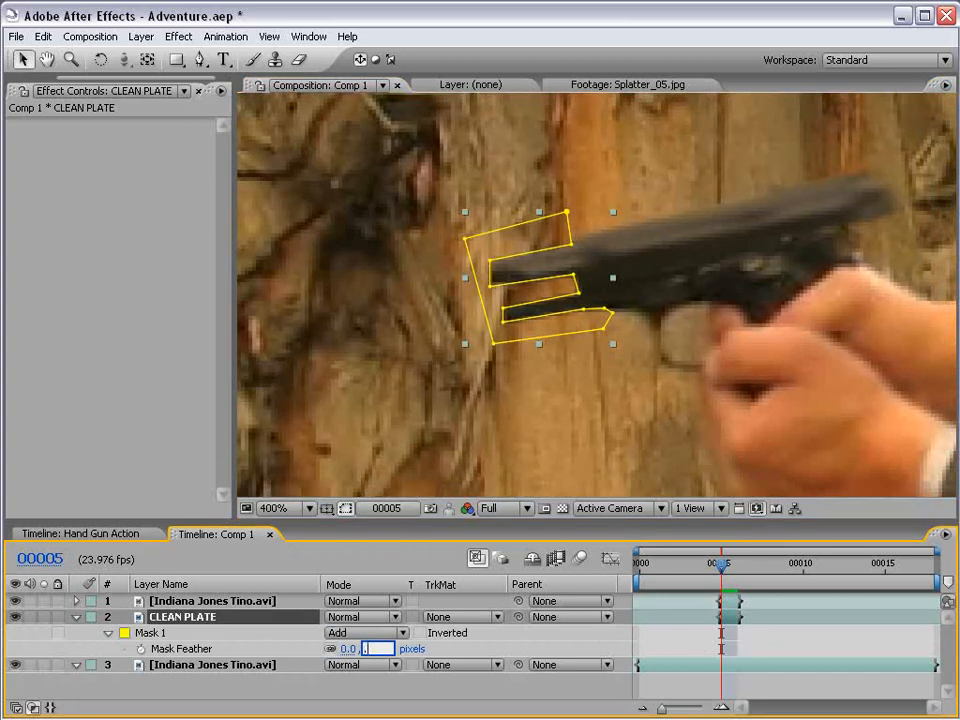
type("0.5")
key("Return")
left_click(657, 611)
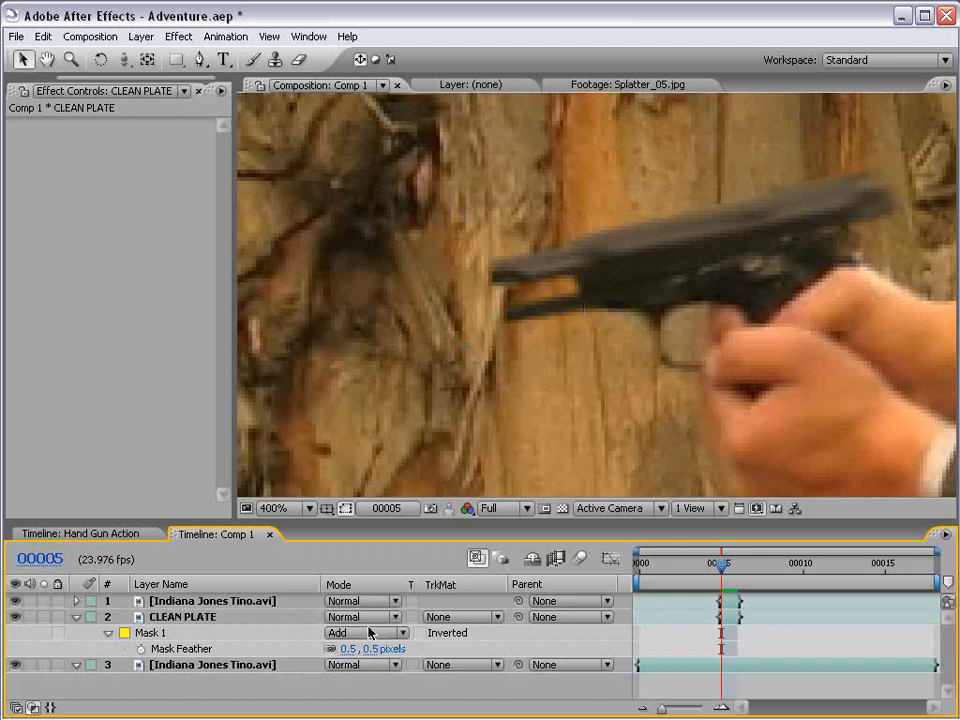
Set the mask feather of the blurred slide layer to 0.5 pixels.
left_click(185, 603)
key("m")
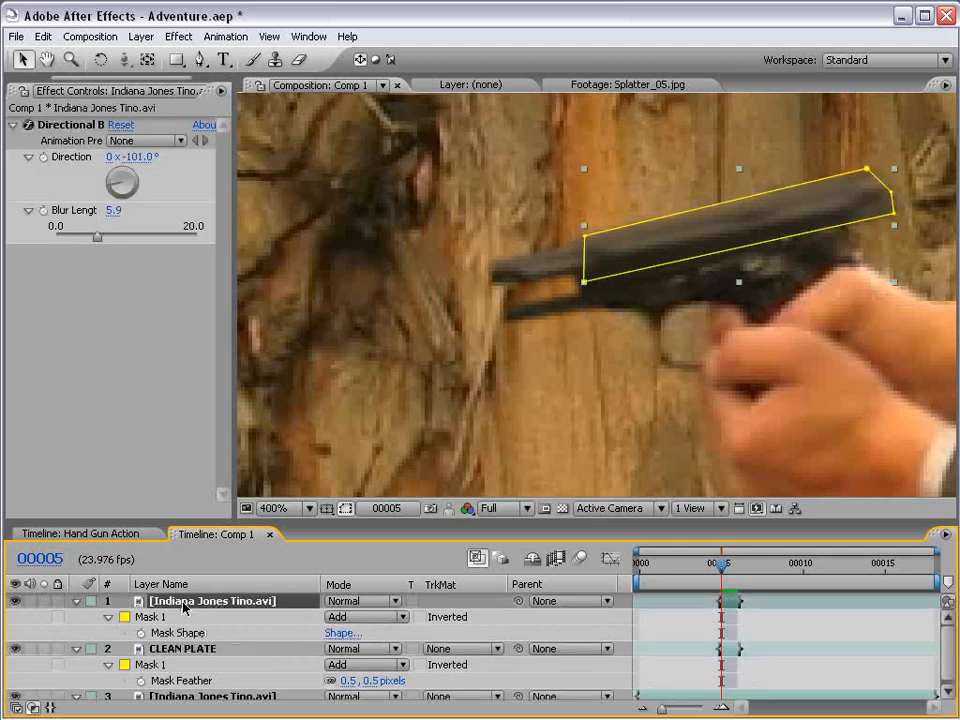
key("f")
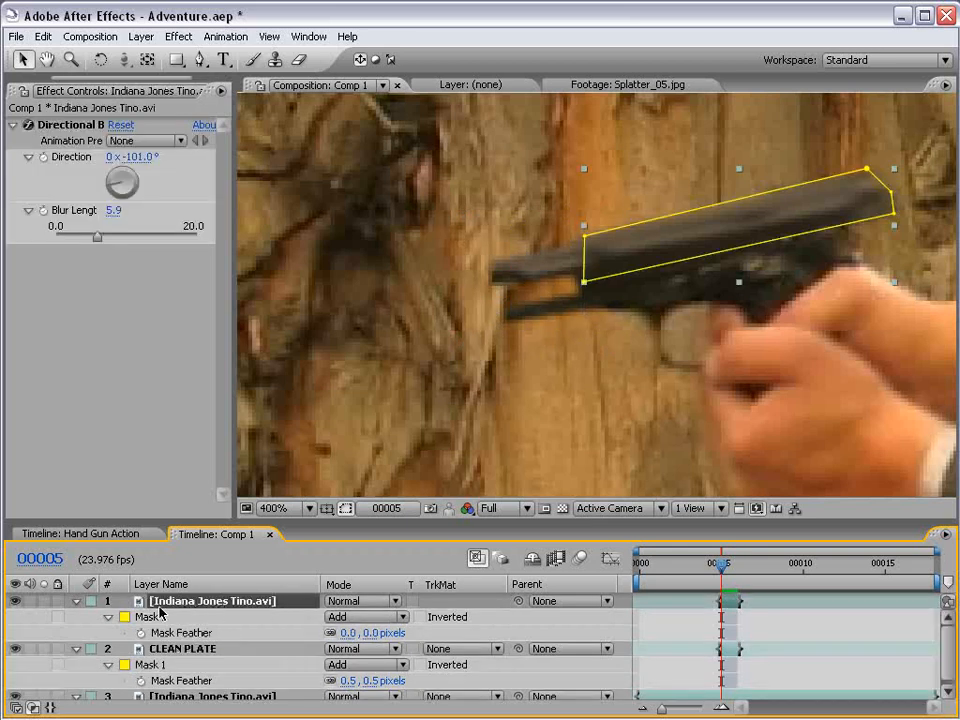
left_click(371, 633)
type(".5")
key("Return")
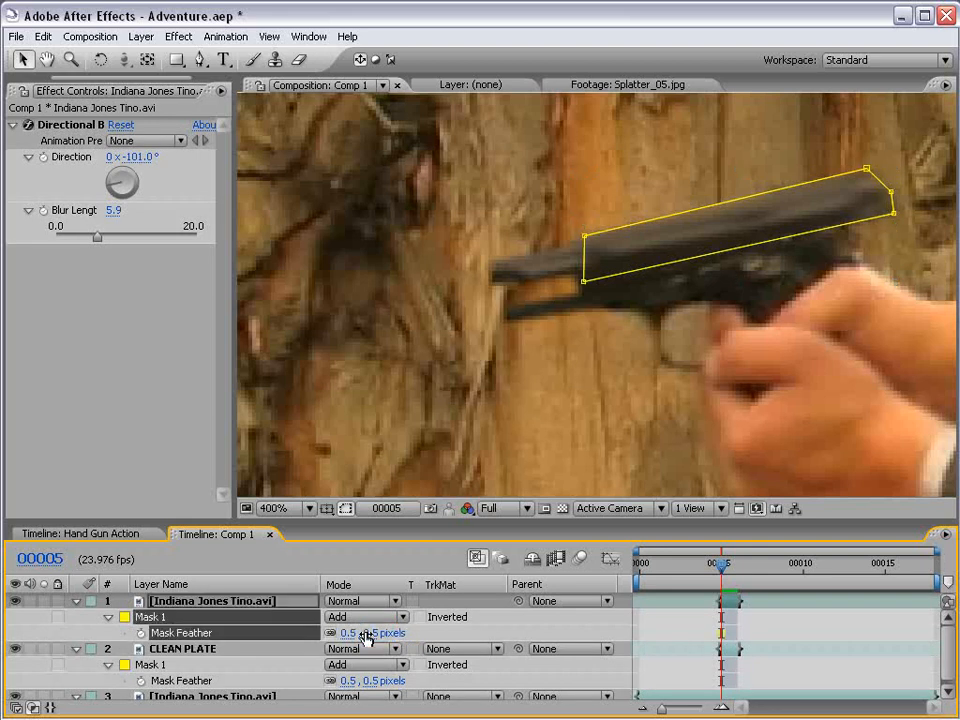
left_click(813, 634)
Compare frame 5 with the preceding frame in the wider shot to examine the slide blowback.
scroll(670, 261, "down", 1)
key("h")
left_click_drag(785, 342, 441, 227)
scroll(441, 227, "down", 1)
key("u")
key("Page_Up")
key("Page_Down")
key("Page_Up")
key("Page_Down")
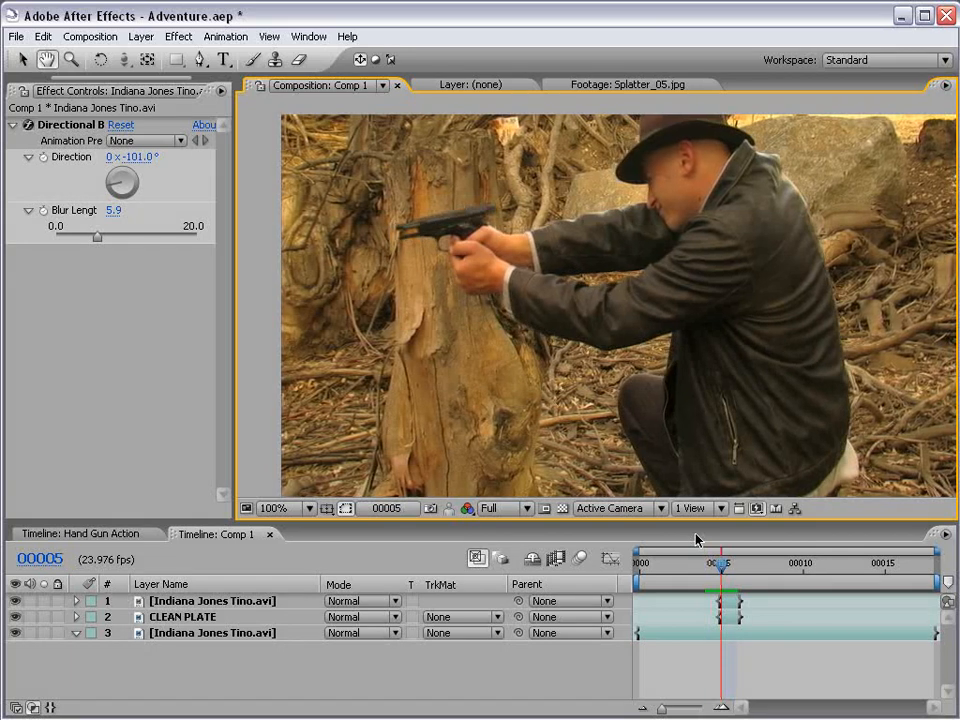
Step back and forth through the frames around frame 5 and preview Comp 1 to examine the slide blowback up close.
left_click(735, 603)
scroll(540, 300, "up", 1)
left_click_drag(478, 229, 715, 327)
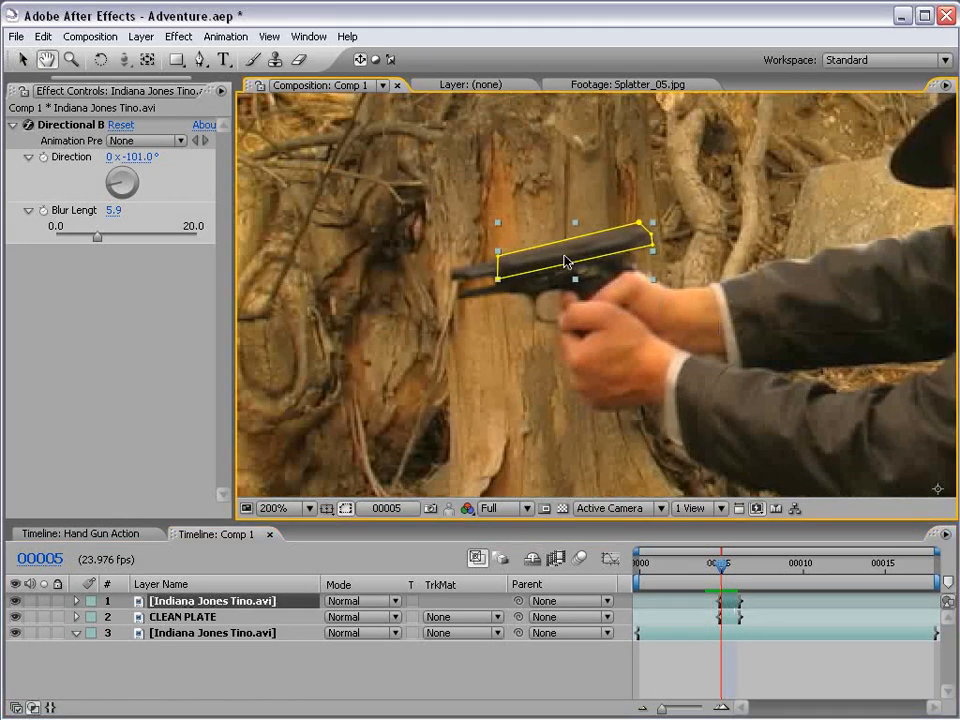
key("v")
left_click(754, 660)
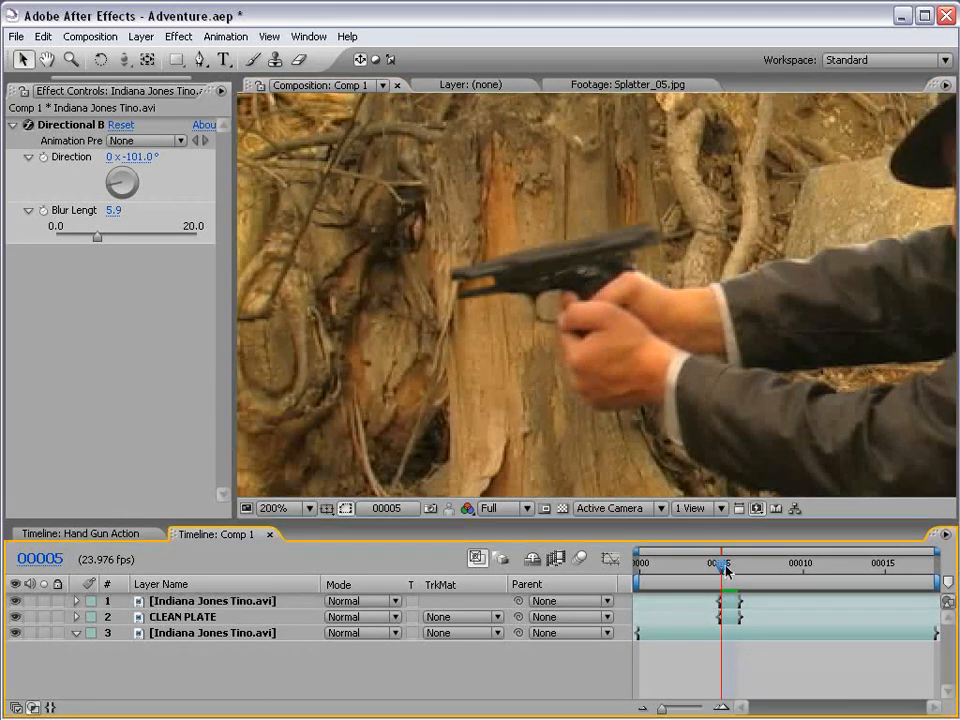
key("Page_Up")
key("Page_Down")
key("Page_Down")
key("Page_Down")
key("Page_Down")
key("Page_Up")
key("Page_Up")
key("Page_Up")
key("Page_Up")
key("Page_Down")
key("Page_Down")
key("Page_Up")
key("Page_Up")
key("Page_Down")
key("Page_Down")
key("Page_Down")
key("Page_Down")
key("Page_Up")
key("Page_Up")
key("Page_Up")
key("Page_Down")
key("Page_Down")
key("KP_0")
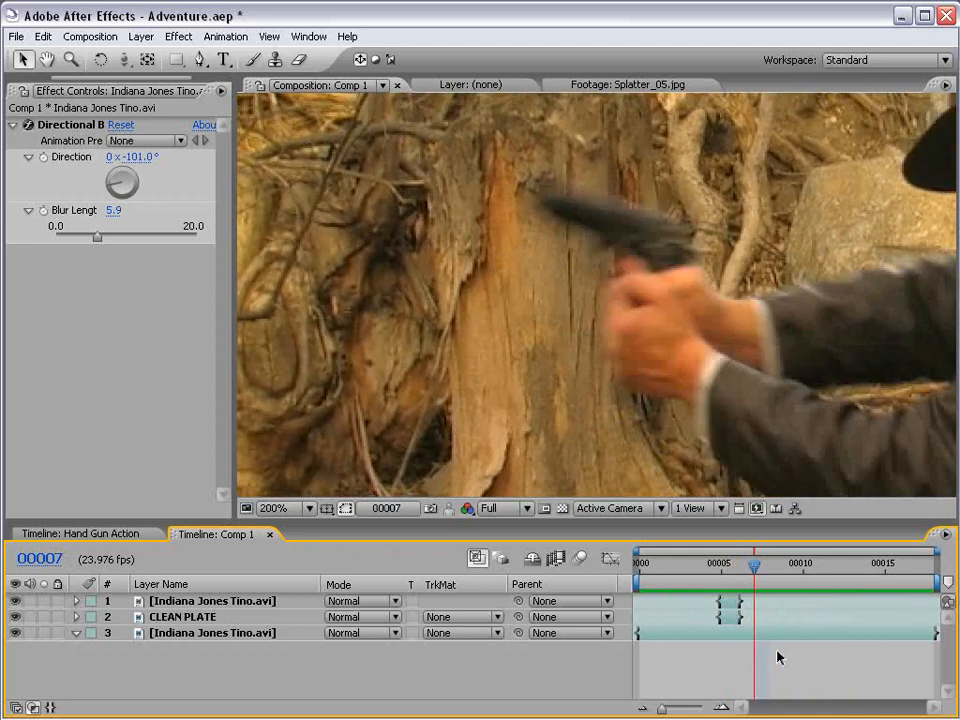
key("Page_Up")
key("Page_Up")
key("Page_Up")
key("Page_Down")
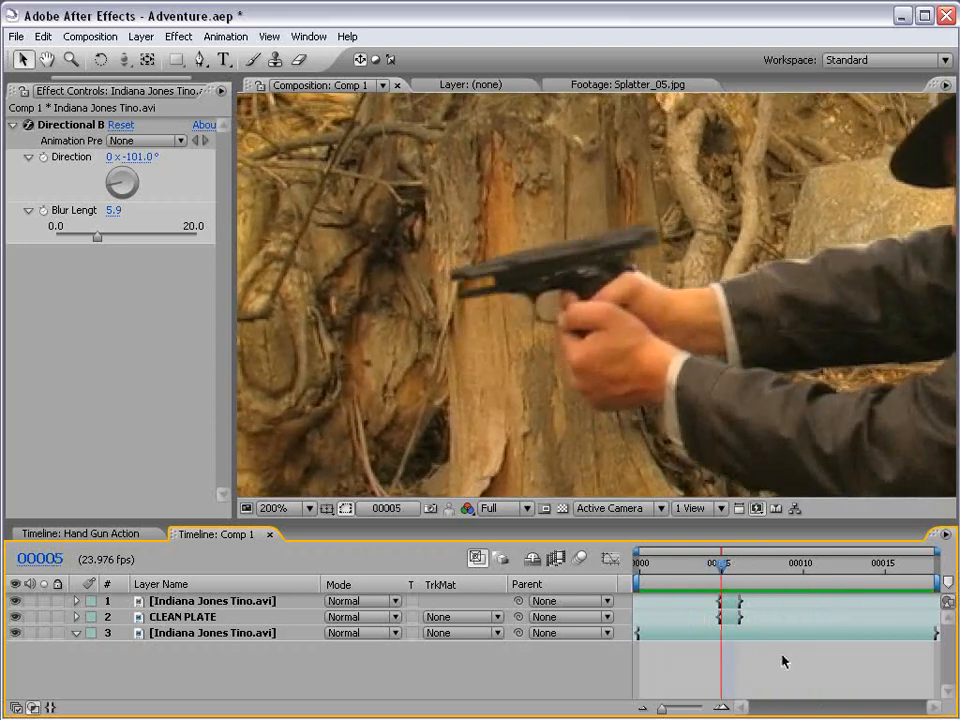
Reshape the CLEAN PLATE mask on frame 5 at the closed end of the gap between the barrel and the lower frame.
left_click(733, 618)
scroll(557, 338, "up", 1)
left_click_drag(461, 303, 584, 328)
scroll(502, 309, "up", 1)
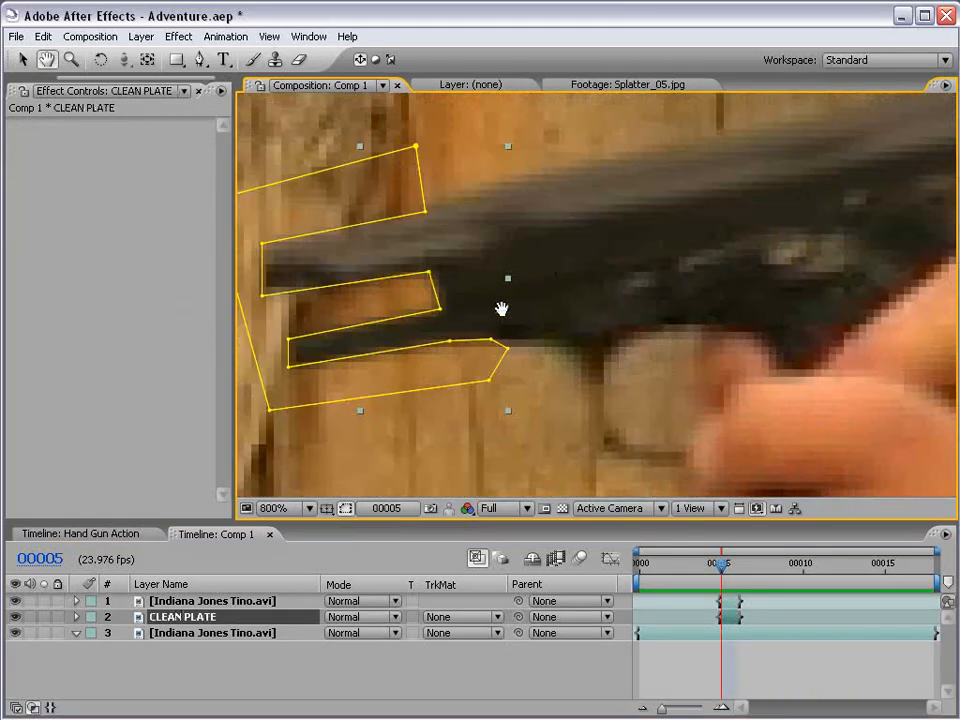
left_click_drag(502, 309, 586, 309)
left_click_drag(514, 272, 503, 311)
left_click(705, 650)
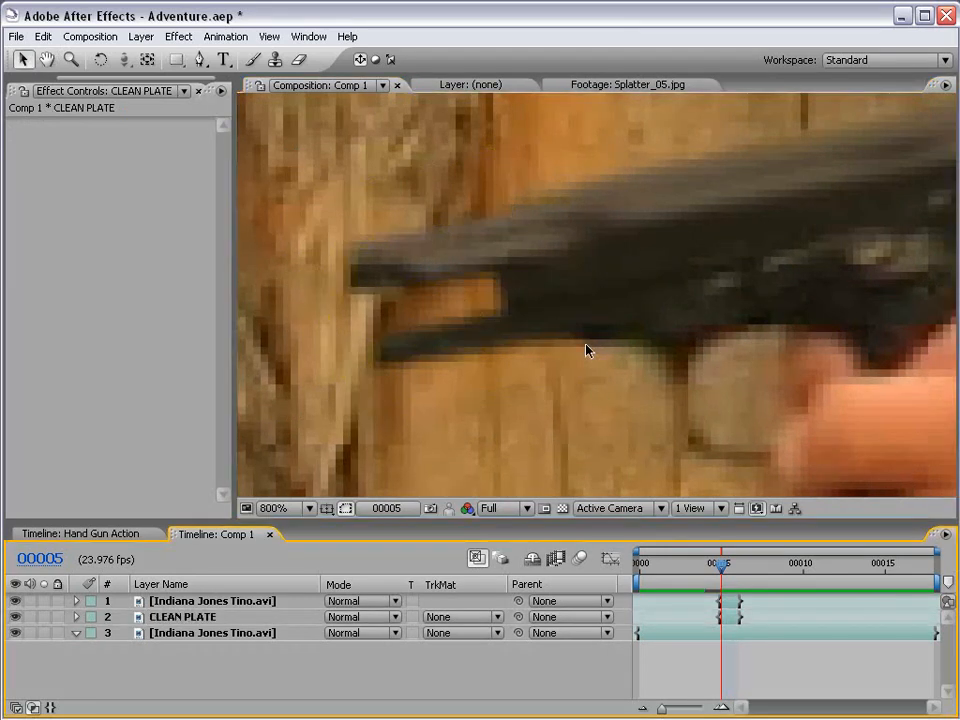
scroll(587, 349, "down", 3)
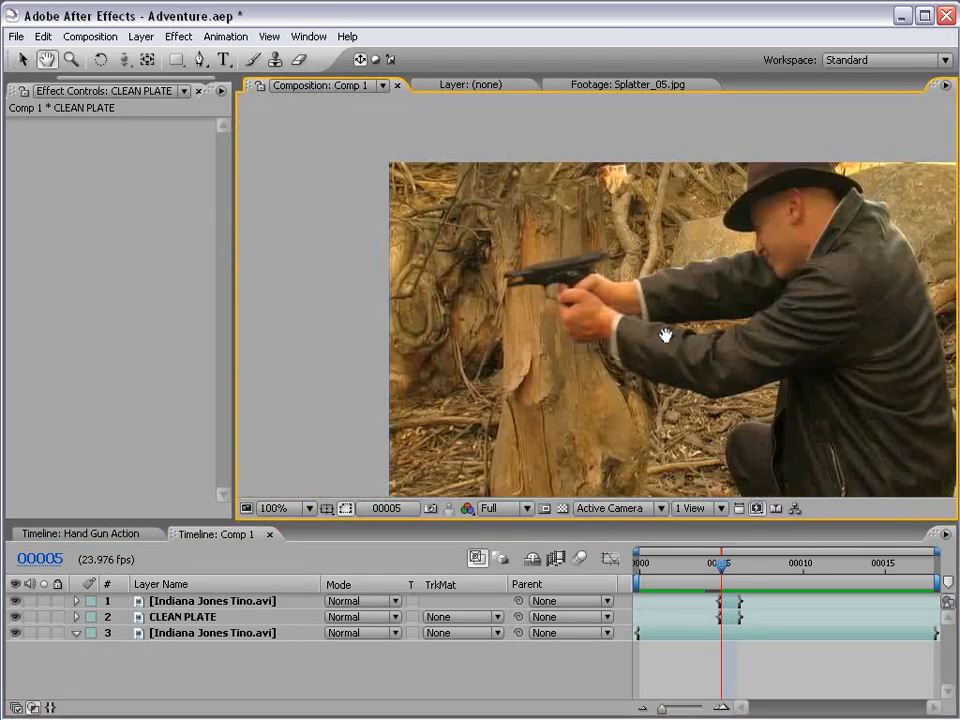
key("v")
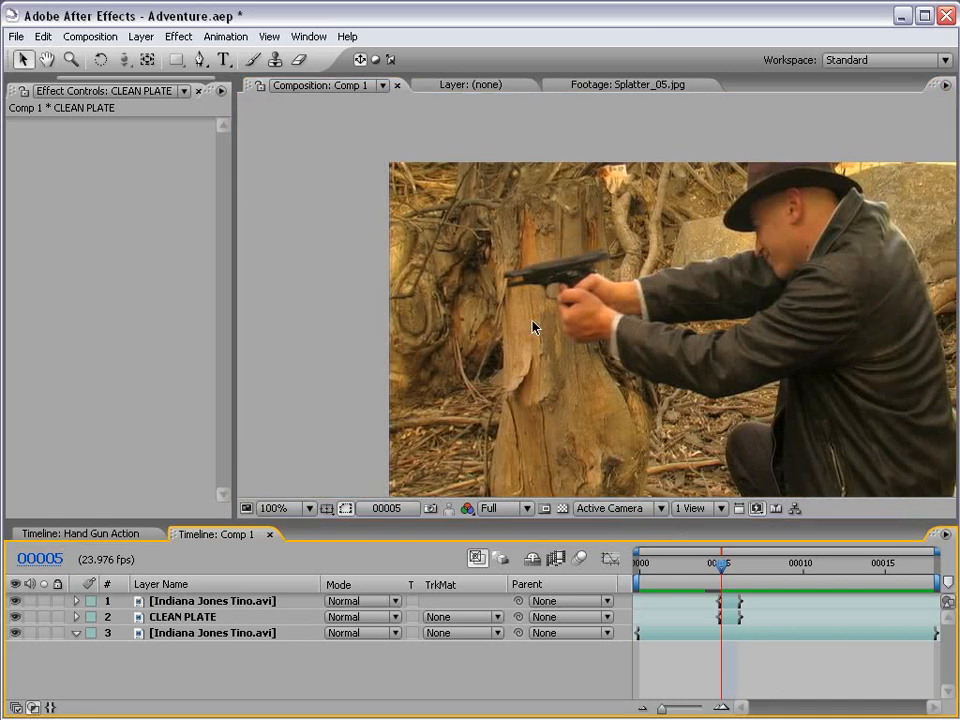
Add the 9mm_01.mov muzzle flash to Comp 1 as the top layer, starting on frame 5.
left_click_drag(84, 79, 34, 79)
left_click(33, 92)
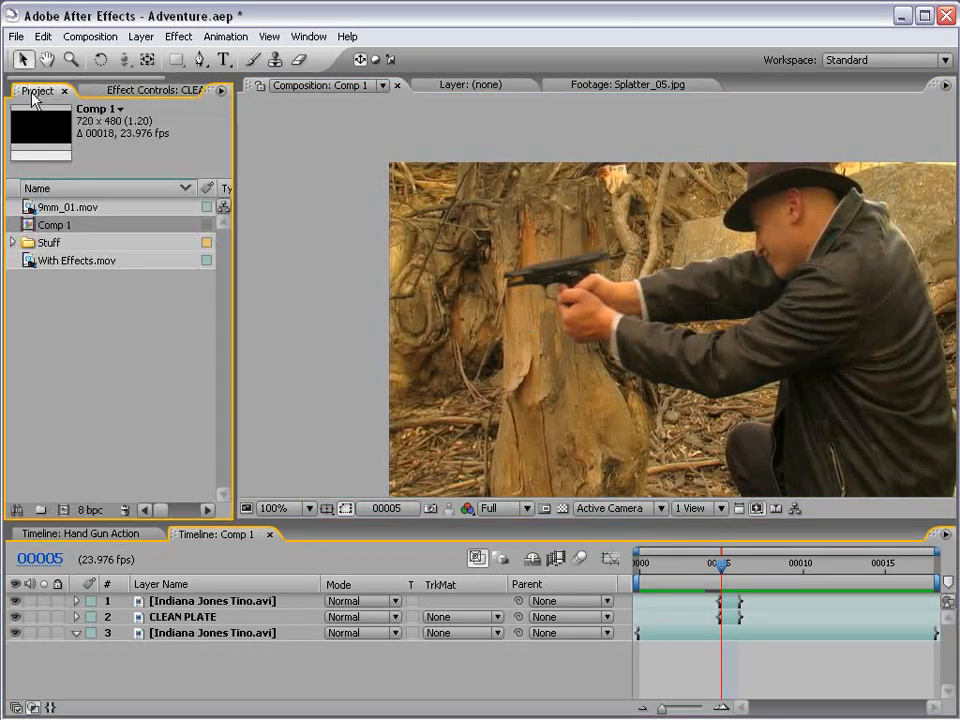
left_click(28, 209)
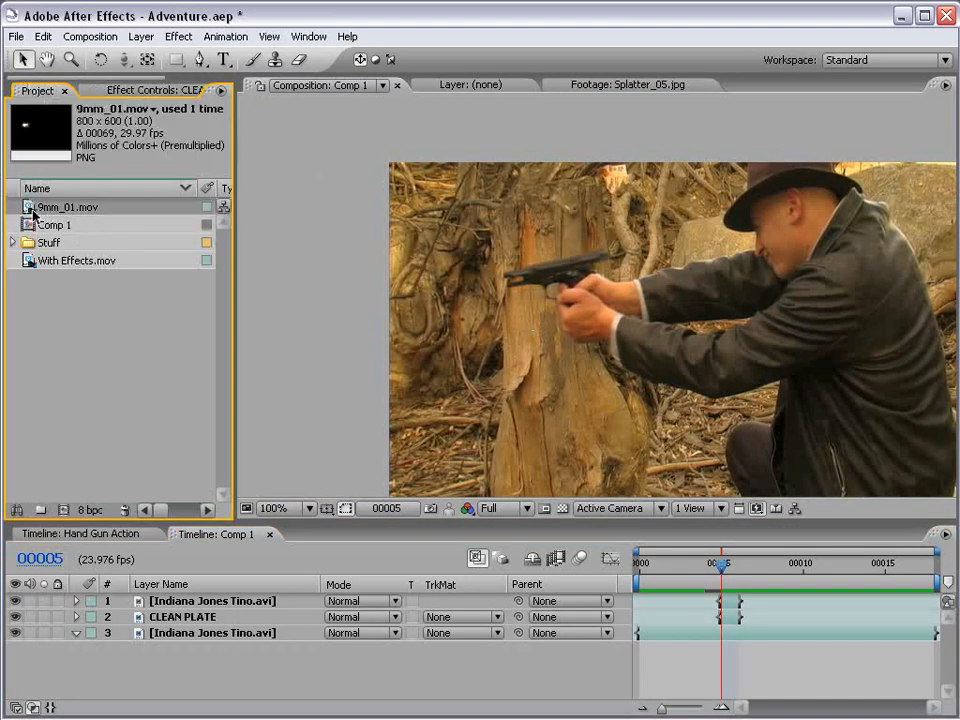
left_click_drag(33, 212, 546, 273)
key("bracketleft")
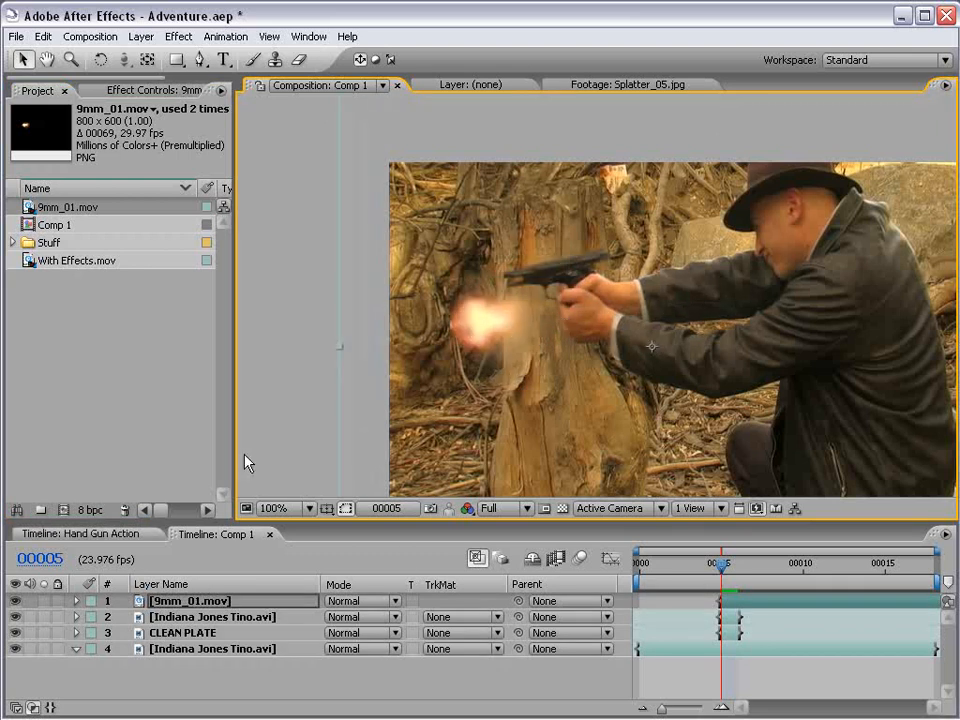
Flip the 9mm_01.mov muzzle flash by setting its horizontal scale to -100%.
left_click(77, 602)
left_click(93, 617)
left_click(250, 641)
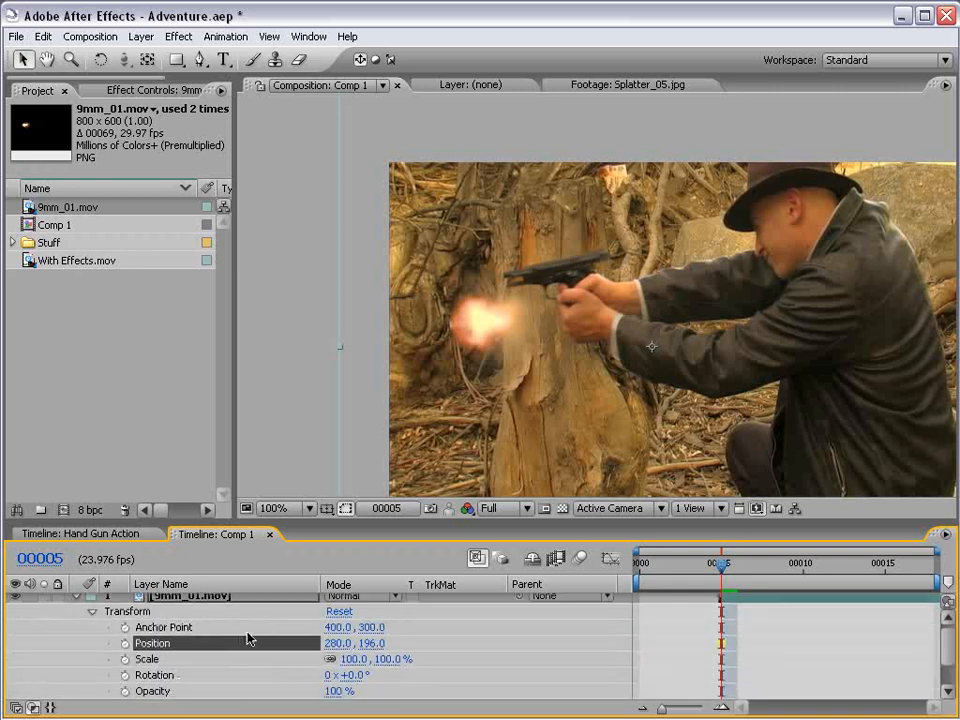
left_click(352, 659)
type("-100")
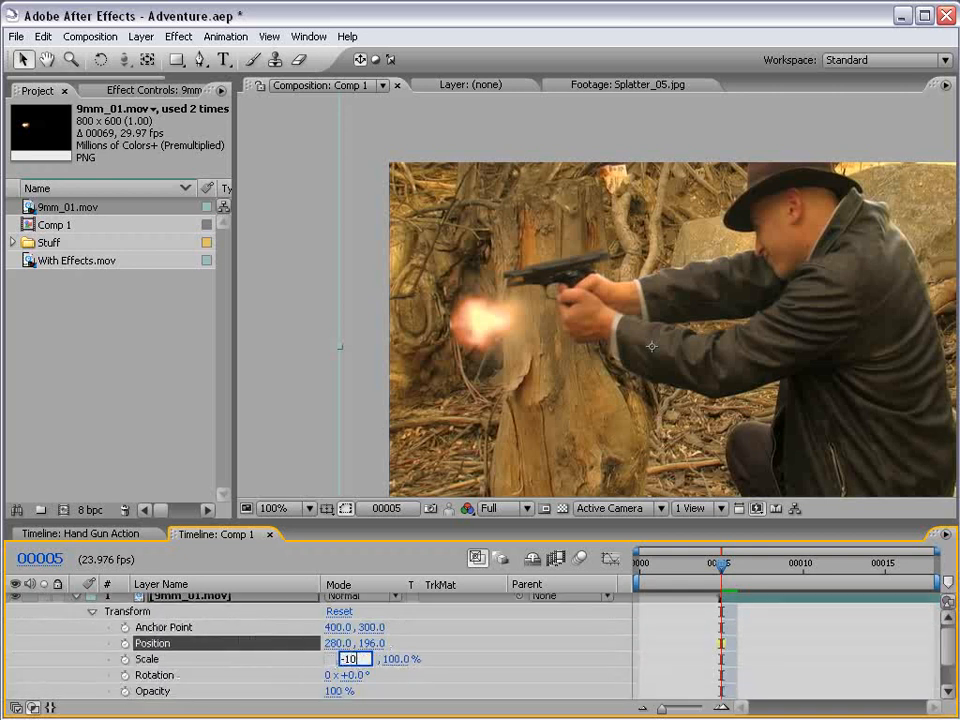
key("Return")
Move and rotate the muzzle flash to line it up with the tip and angle of the gun's barrel.
left_click_drag(821, 358, 503, 302)
key("w")
left_click_drag(411, 363, 452, 347)
key("v")
left_click_drag(479, 270, 489, 322)
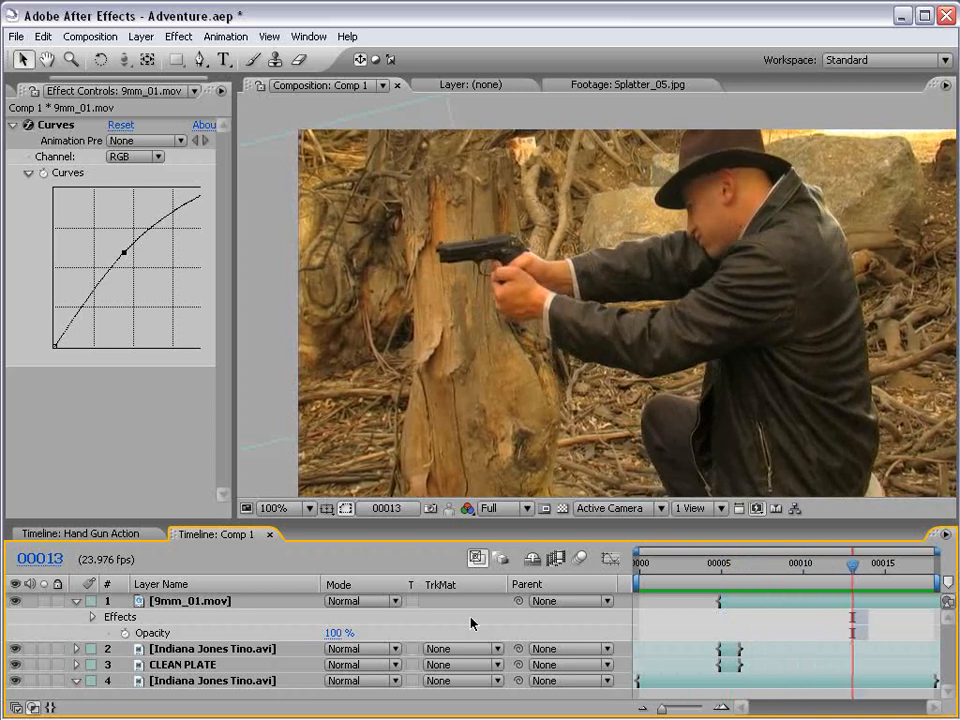
Preview the finished Hand Gun Action composition and examine the color-correction effects on Adjustment Layer 2.
left_click(100, 534)
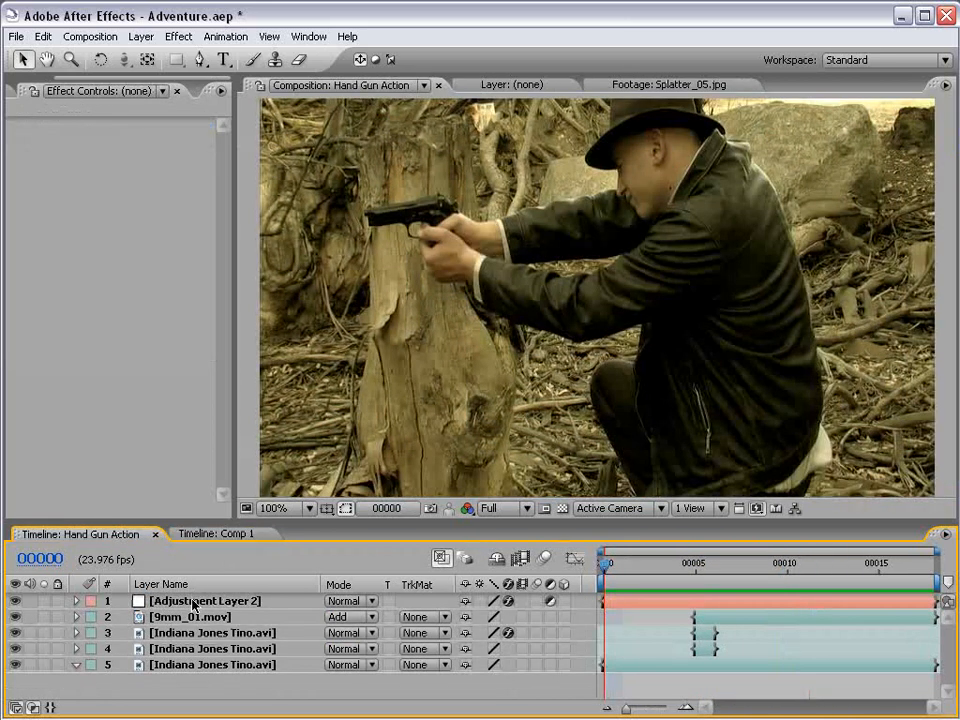
left_click(194, 601)
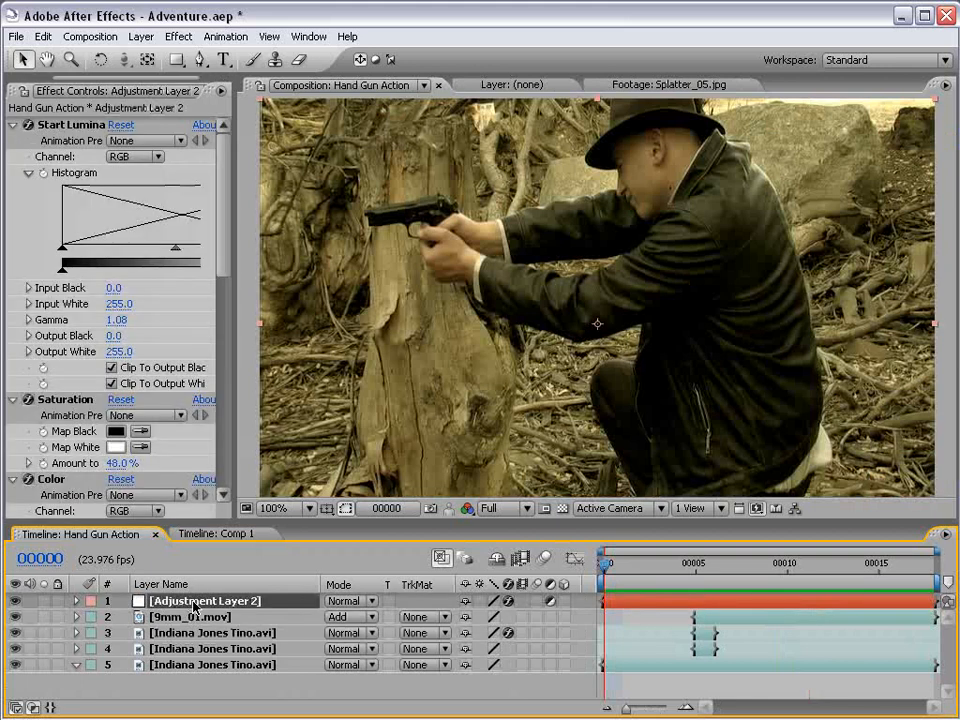
key("KP_0")
key("space")
left_click_drag(607, 594, 648, 590)
left_click(692, 677)
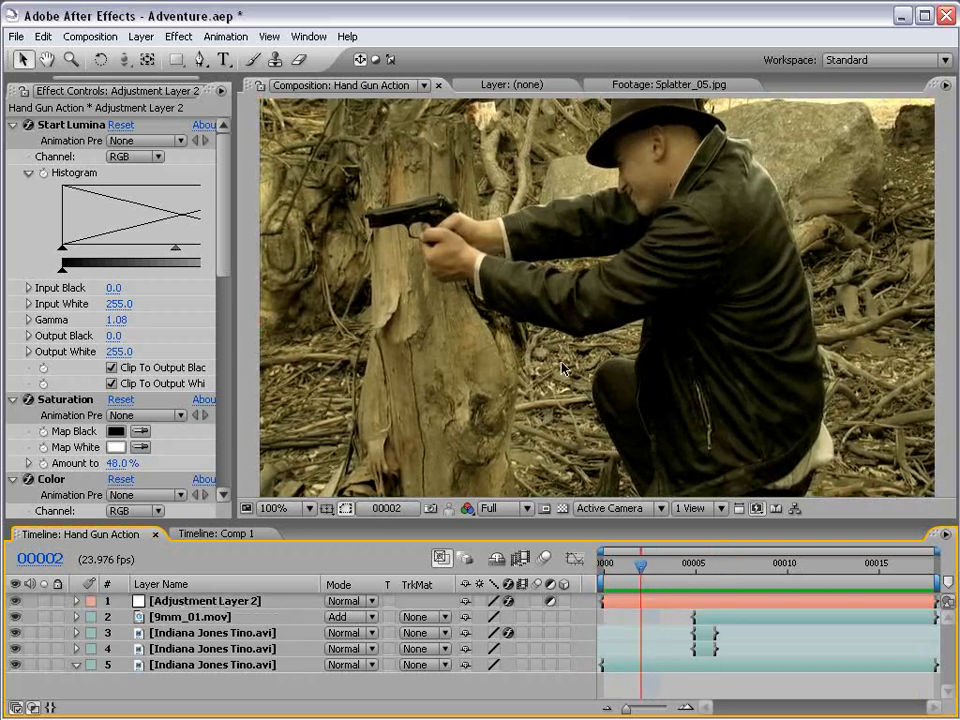